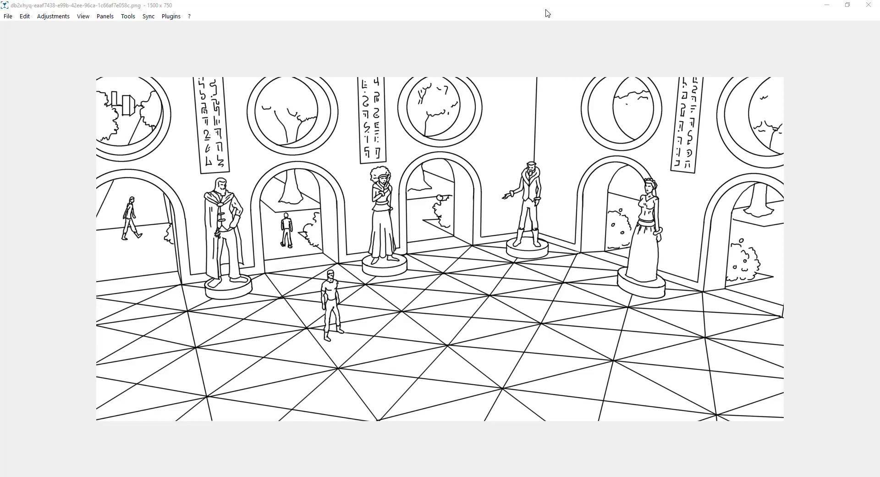
scroll(480, 223, "up", 1)
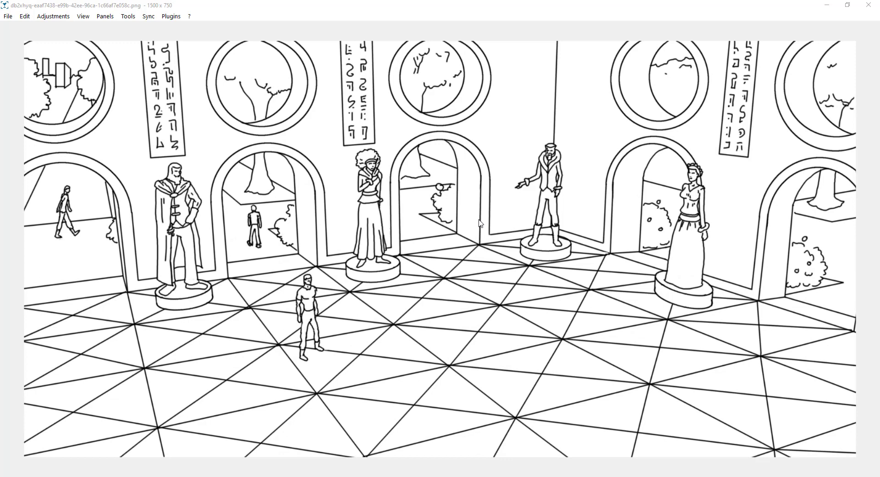
scroll(480, 224, "down", 1)
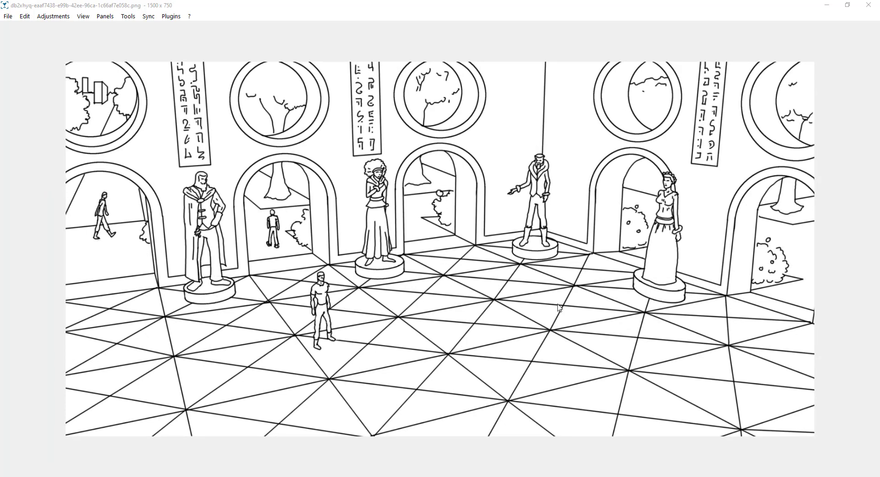
scroll(422, 257, "up", 1)
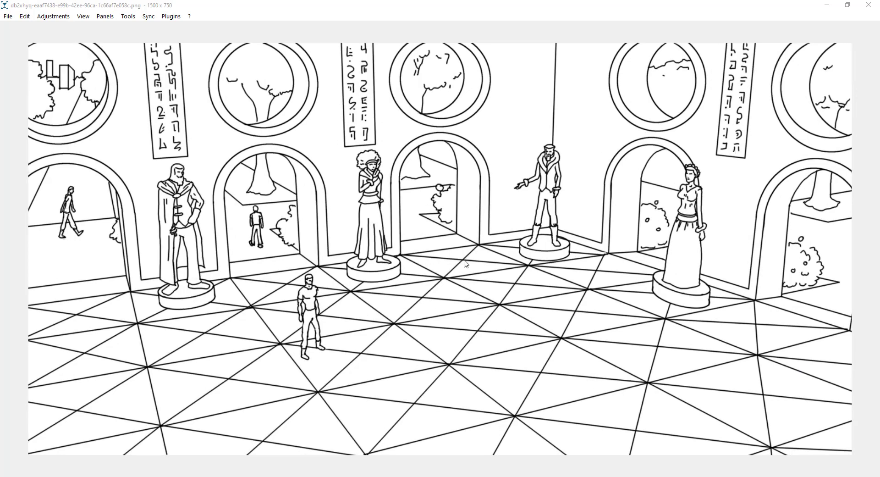
scroll(466, 264, "down", 1)
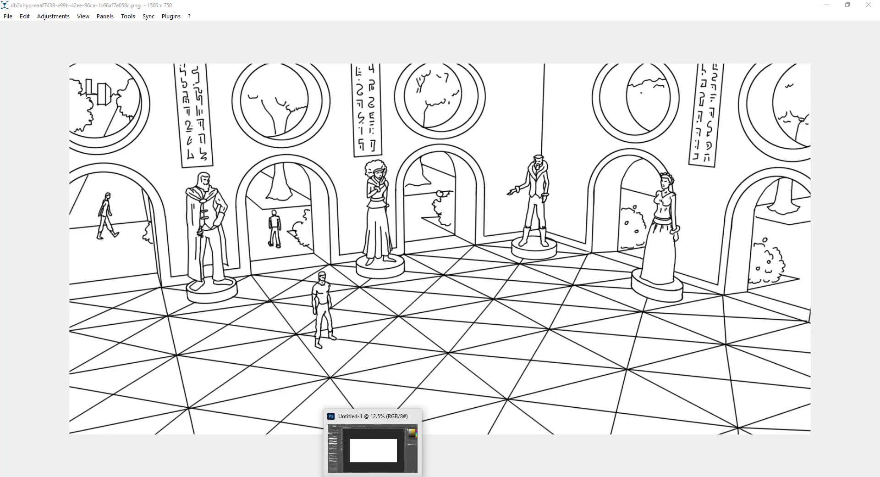
Step: Switch to the blank Untitled-1 document in Photoshop and add a new layer above the Background
left_click(373, 476)
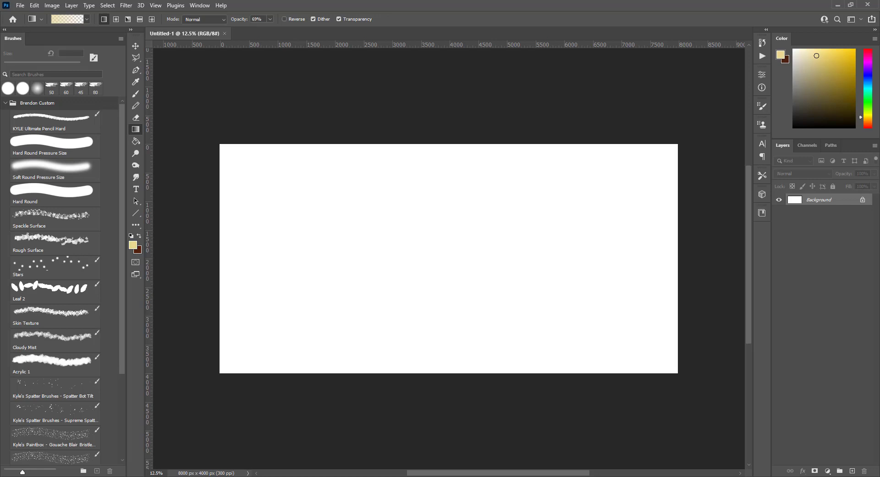
left_click(852, 471)
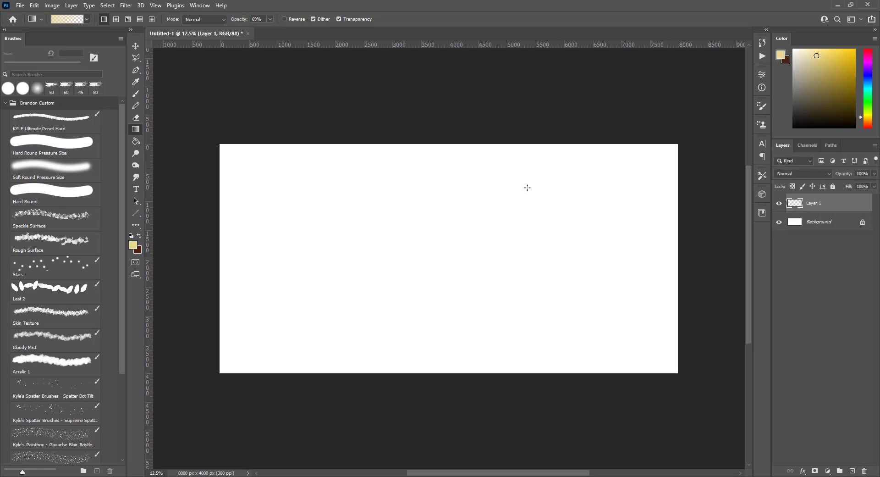
left_click_drag(591, 214, 590, 212)
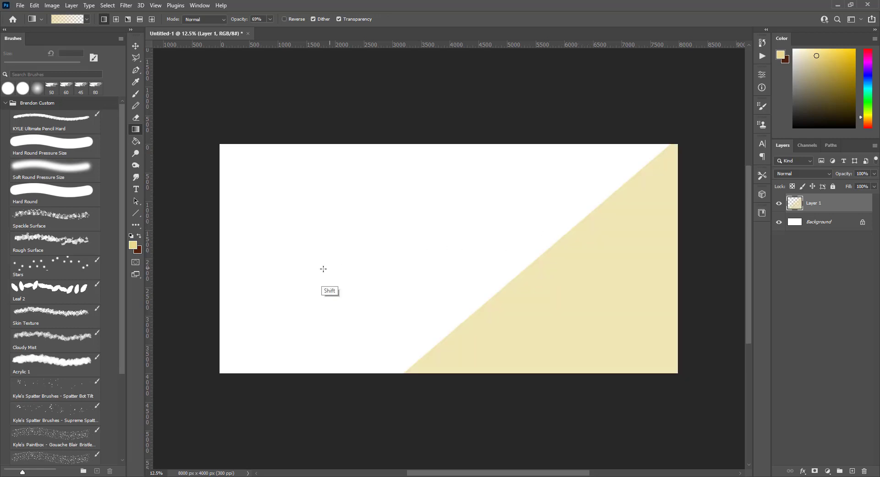
key("ctrl+z")
Step: With the 60 px Hard Round brush in black, draw two long straight lines slanting down from the upper right to the lower left
key("b")
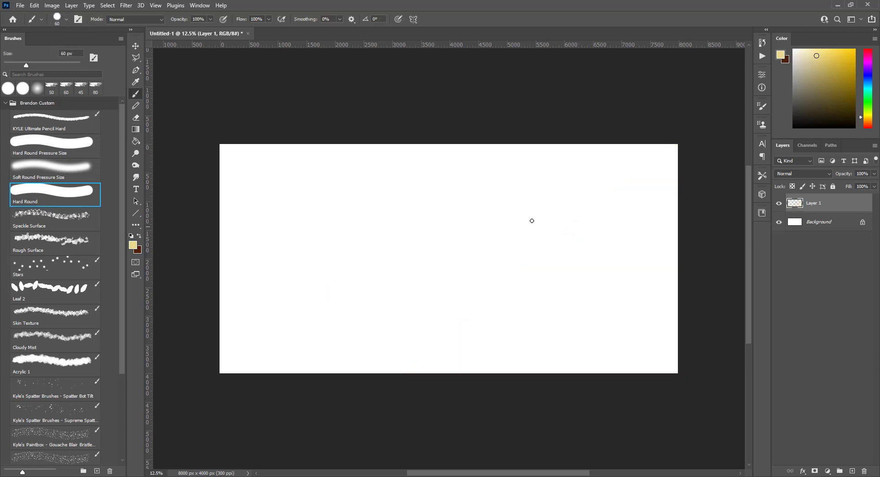
left_click_drag(835, 127, 707, 173)
left_click(610, 193)
left_click(291, 277, "shift")
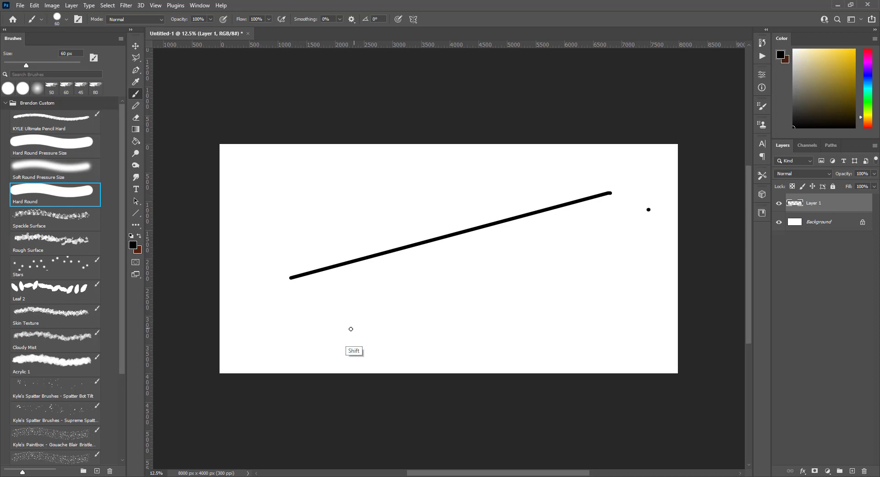
left_click(342, 330, "shift")
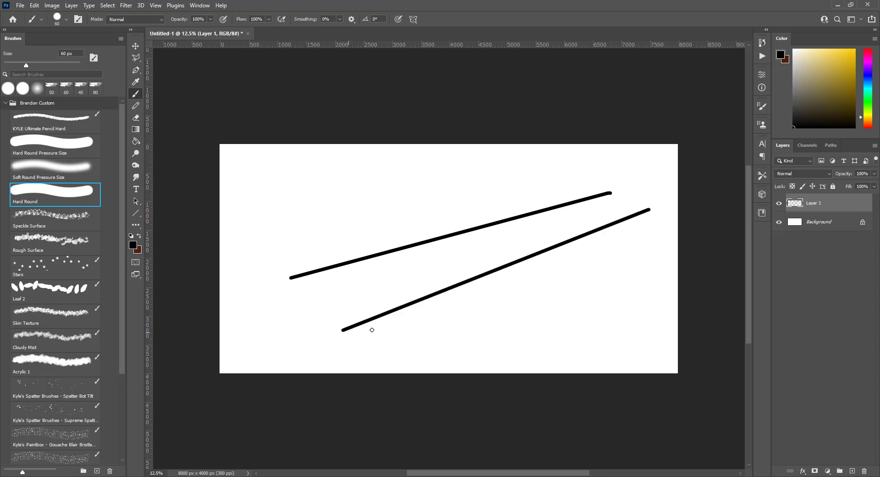
left_click(509, 355, "shift")
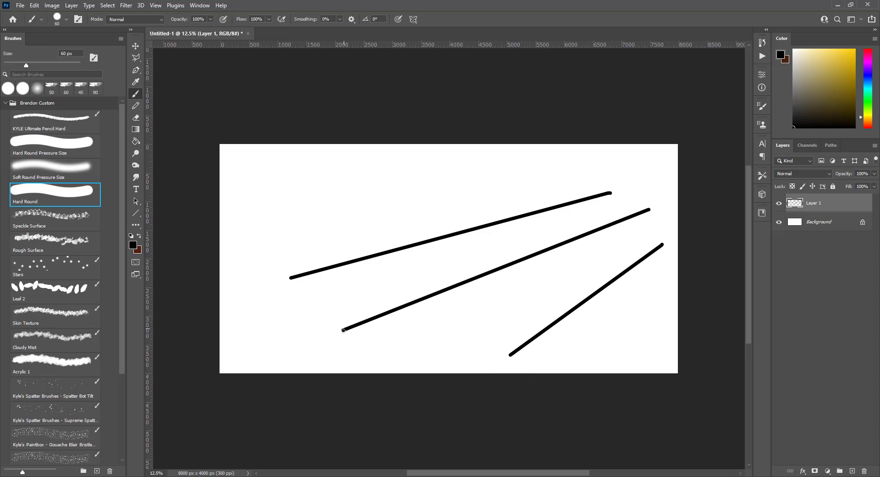
left_click_drag(343, 330, 343, 170)
key("ctrl+z")
key("ctrl+z")
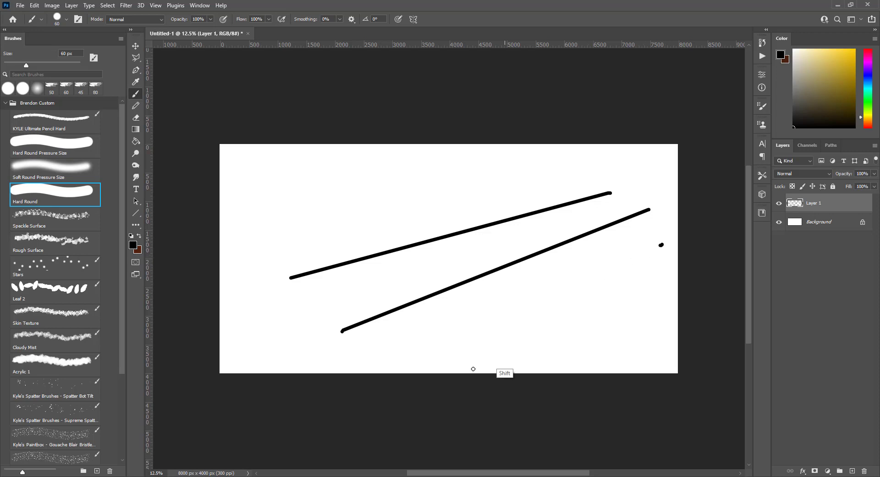
Step: Draw a third straight line below the other two, from near the right canvas edge down to the lower middle
left_click(481, 353, "shift")
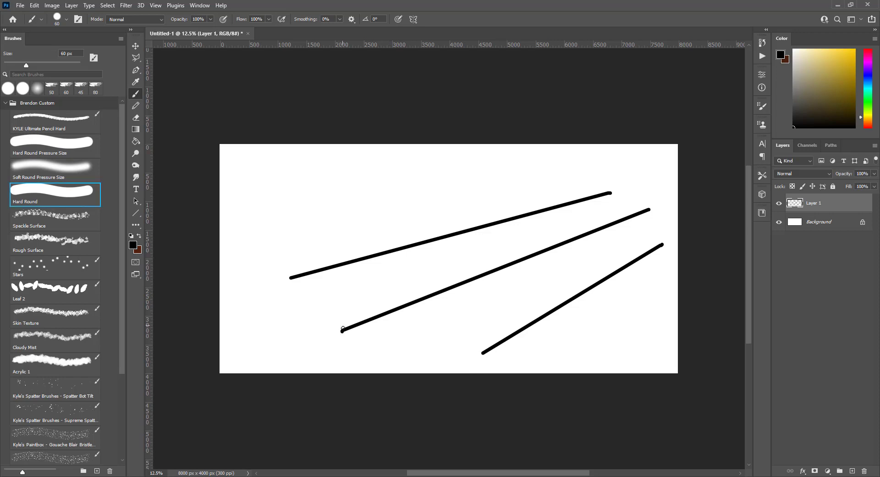
left_click_drag(343, 330, 343, 188)
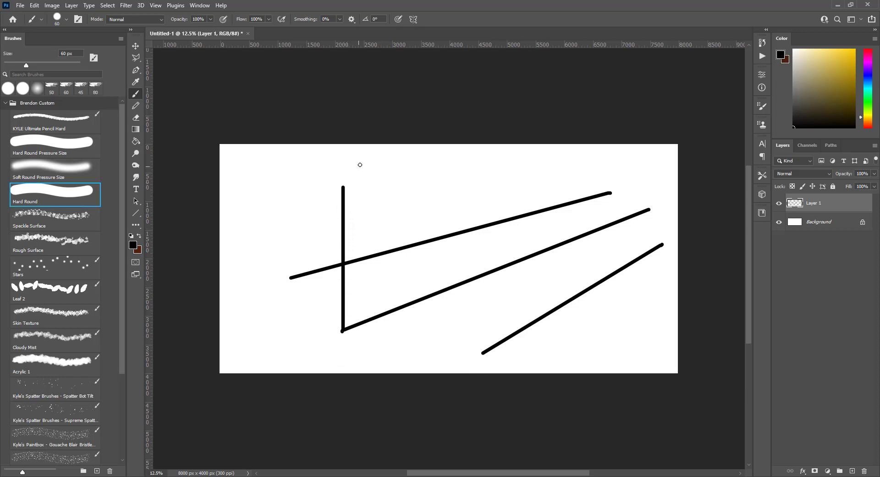
key("ctrl+z")
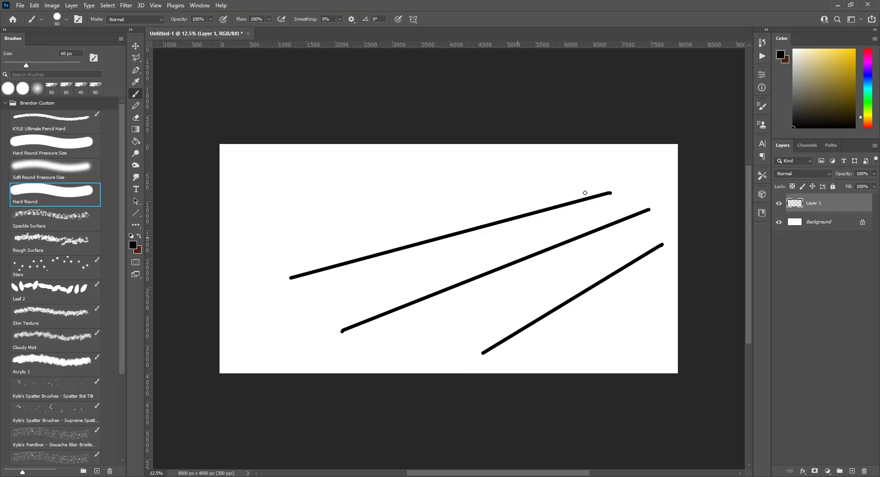
Step: Draw three straight lines slanting down from the upper left to the lower right, crossing the existing lines to form a perspective grid
left_click(240, 214)
left_click(475, 353, "shift")
left_click(283, 200)
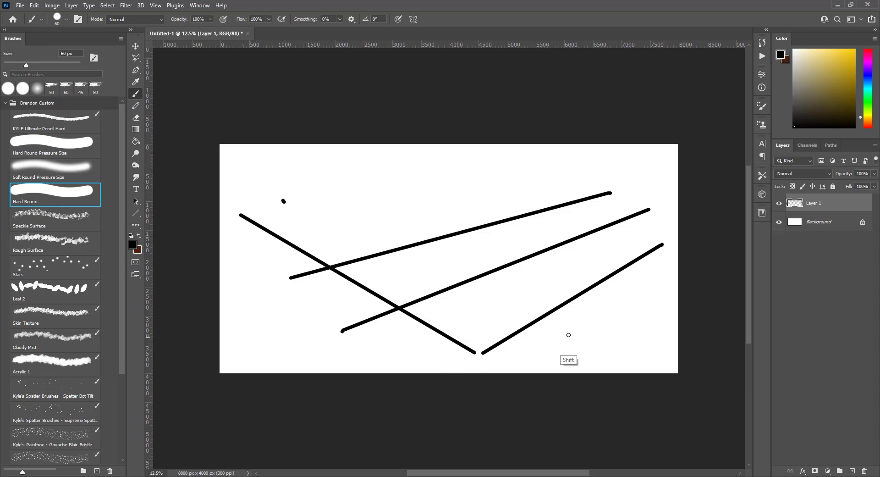
left_click(567, 331, "shift")
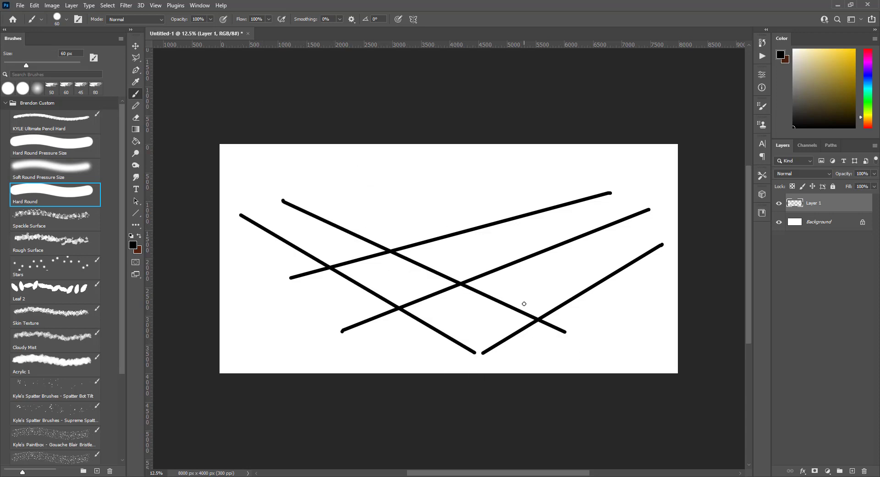
left_click(619, 304, "shift")
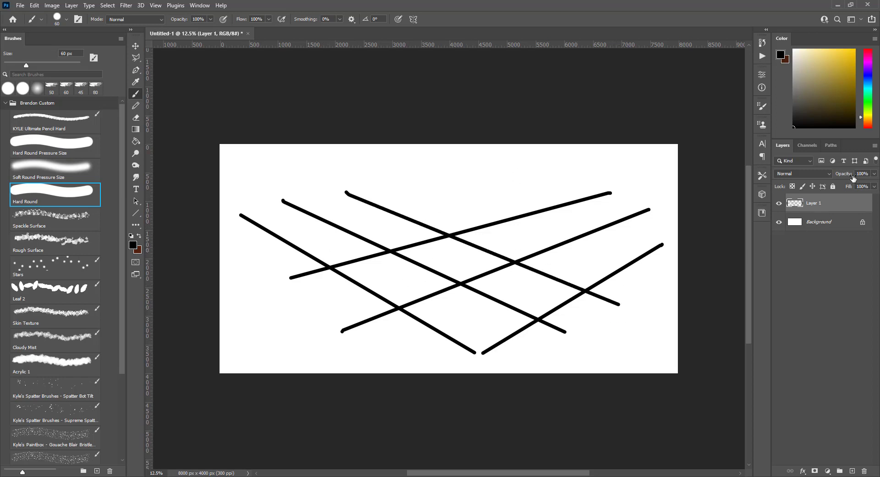
Step: Lower the opacity of the grid's Layer 1 to a light grey and add a new layer above it
left_click_drag(844, 174, 840, 175)
left_click(851, 471)
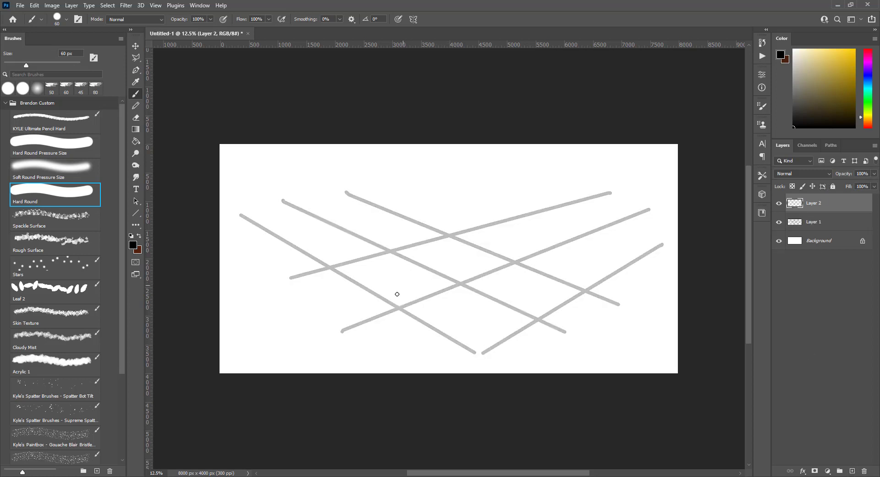
Step: Draw the two adjoining front faces of a box with connected straight black lines, placing the bottom corners on the perspective grid
left_click(397, 304)
left_click(415, 172, "shift")
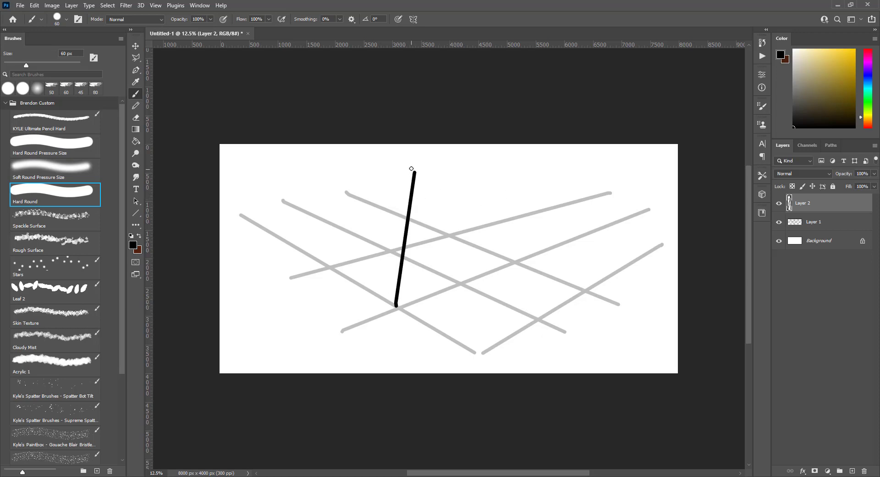
left_click(526, 205, "shift")
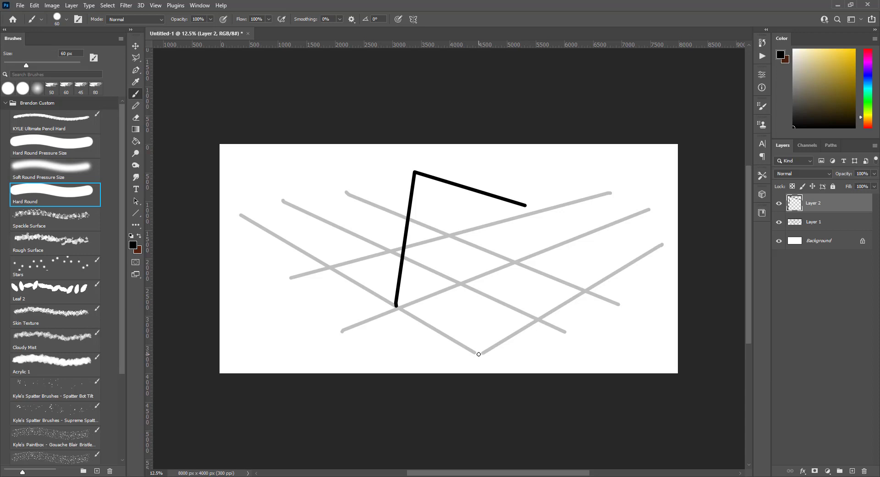
left_click(479, 354, "shift")
left_click(396, 304, "shift")
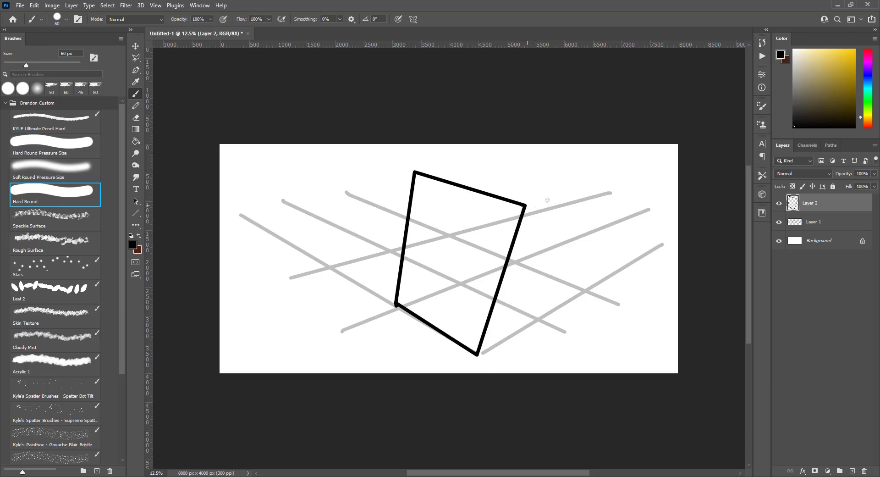
left_click(613, 193, "shift")
left_click(587, 288, "shift")
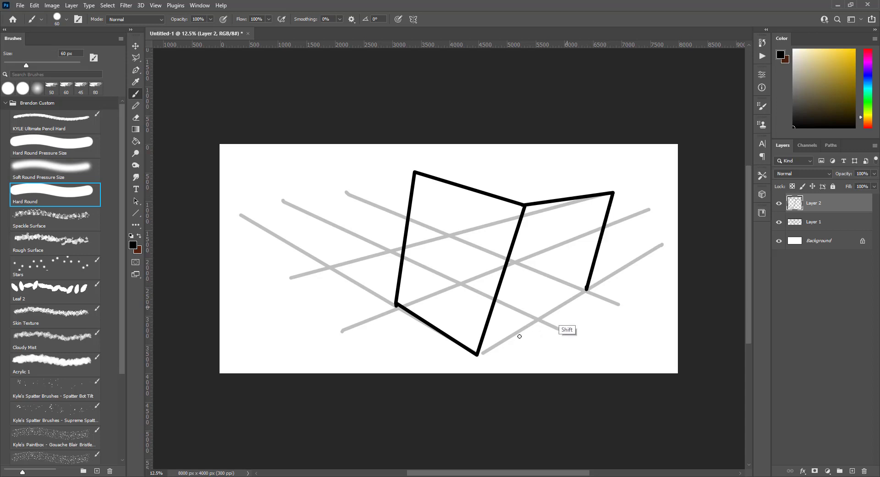
left_click(477, 352, "shift")
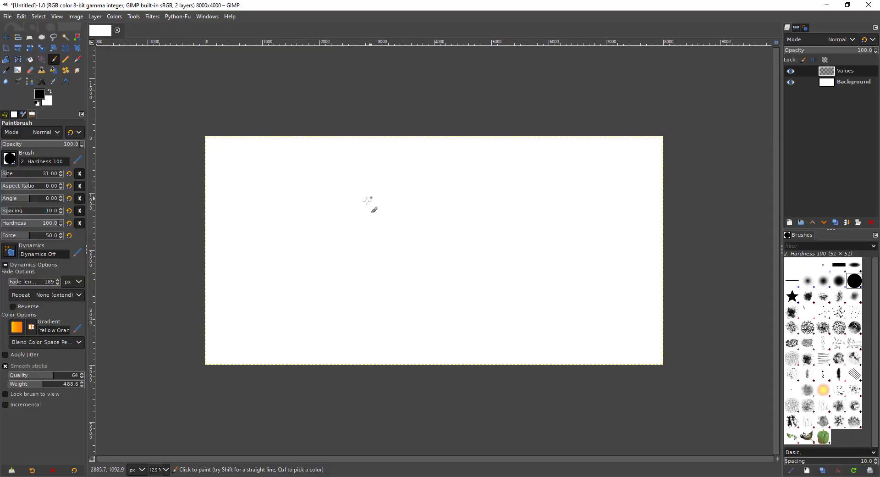
Step: Try a short Ink stroke and a freehand Paintbrush stroke on the Values layer, undoing each one
key("k")
left_click_drag(355, 227, 383, 229)
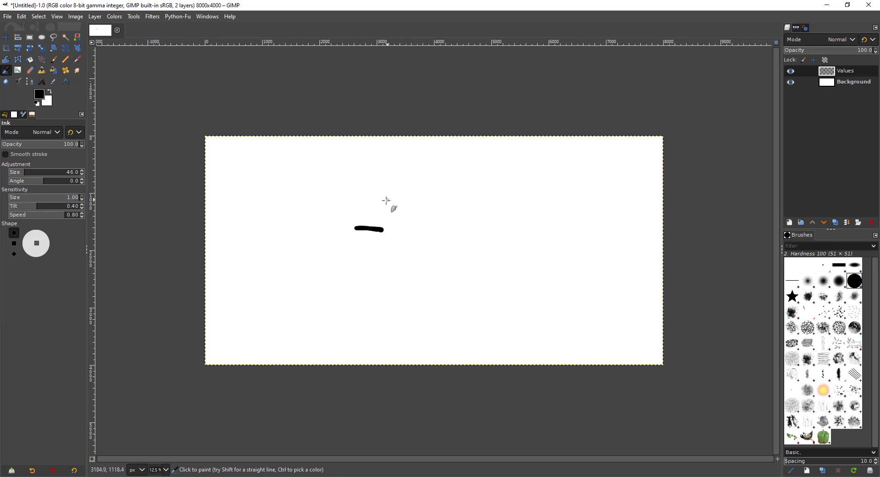
scroll(388, 203, "up", 1)
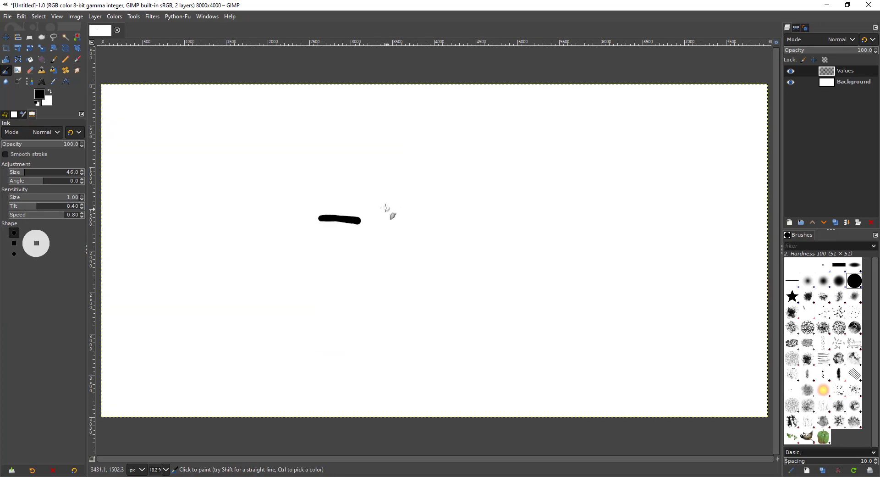
key("p")
key("ctrl+z")
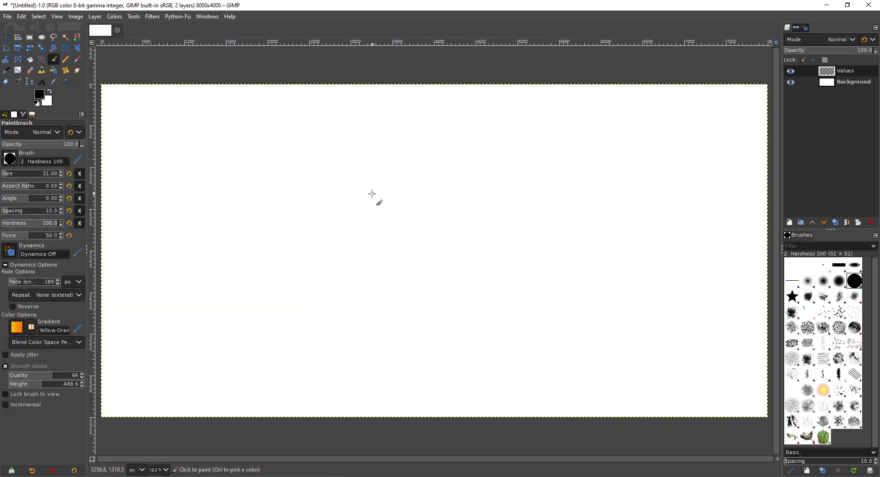
mouse_move(255, 167)
left_mouse_down()
mouse_move(381, 170)
mouse_move(439, 193)
left_mouse_up()
key("ctrl+z")
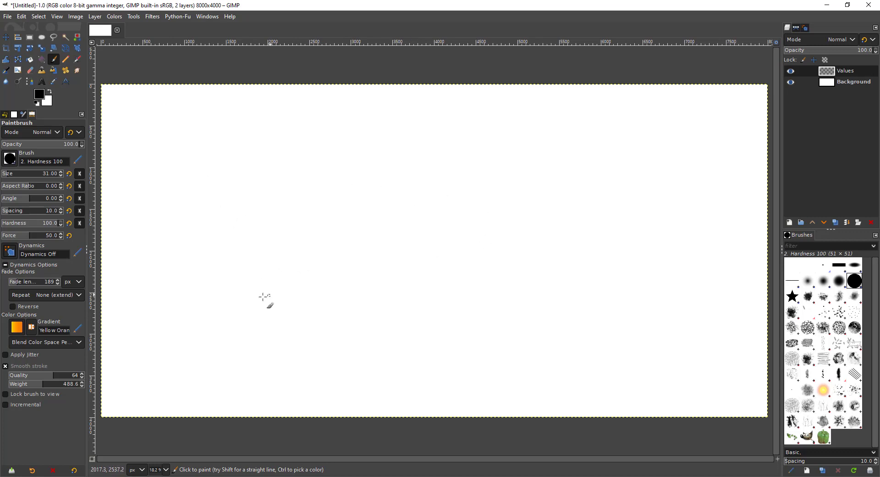
Step: Draw three long straight black lines with the Paintbrush at size 31, rising from the left side to the upper right
left_click(253, 301)
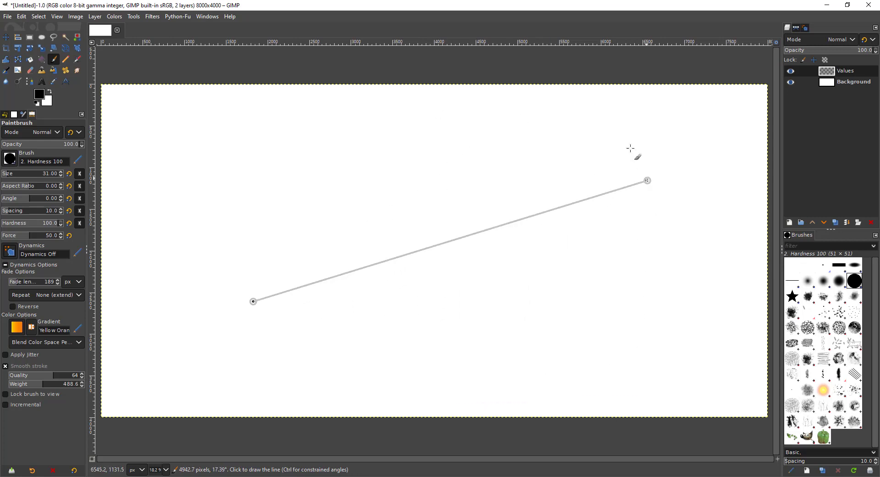
left_click(629, 200, "shift")
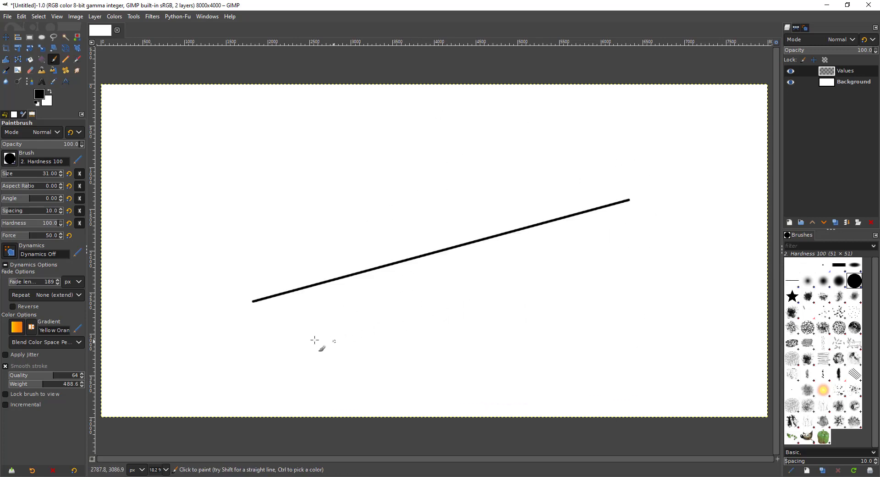
left_click(298, 352)
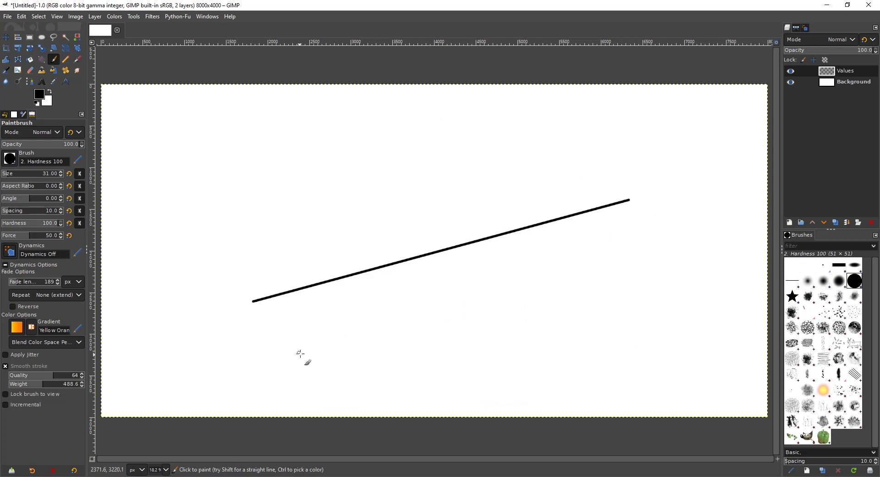
left_click(667, 223, "shift")
left_click(216, 249)
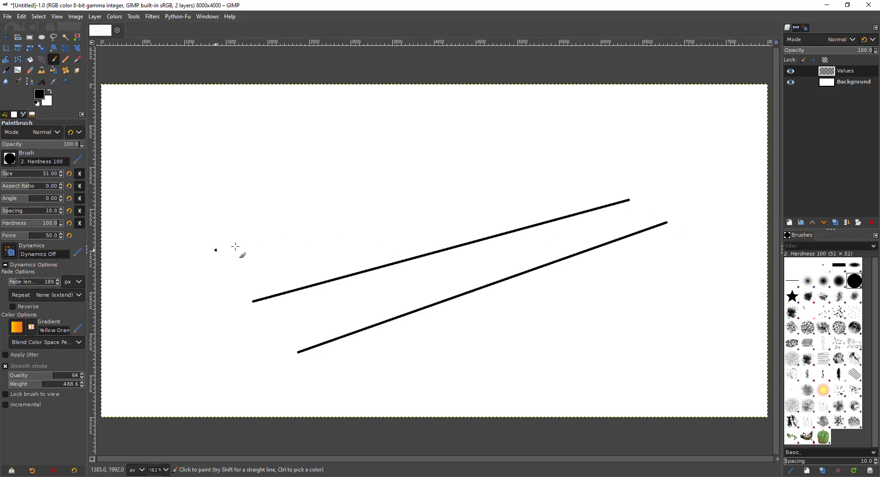
left_click(618, 178, "shift")
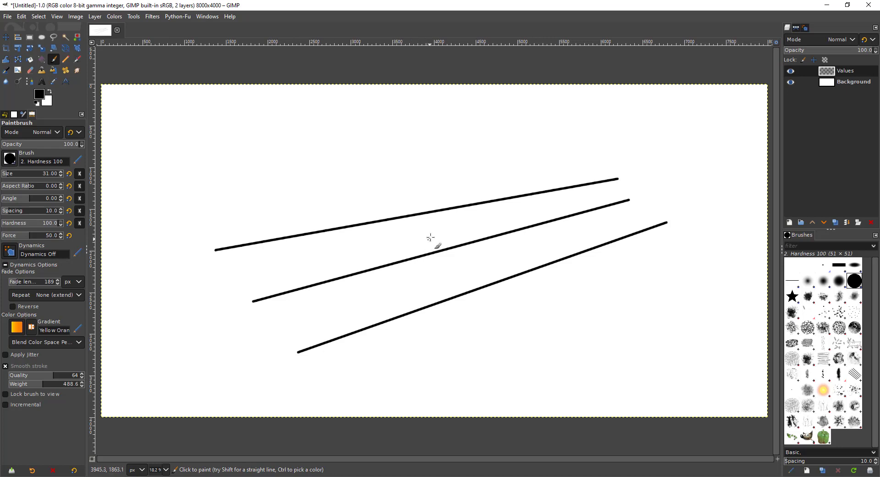
Step: Undo the three straight Paintbrush lines and their starting dots on the Values layer
key("ctrl+z")
key("ctrl+z")
key("ctrl+z")
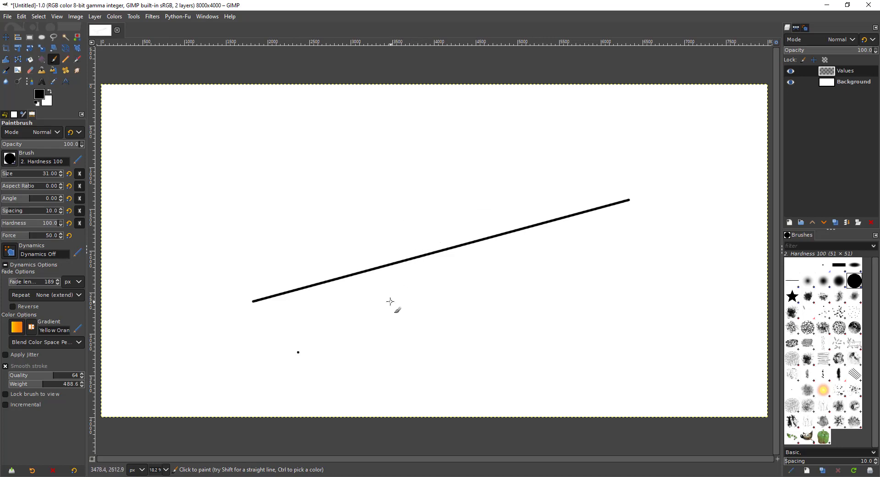
key("ctrl+z")
key("ctrl+z")
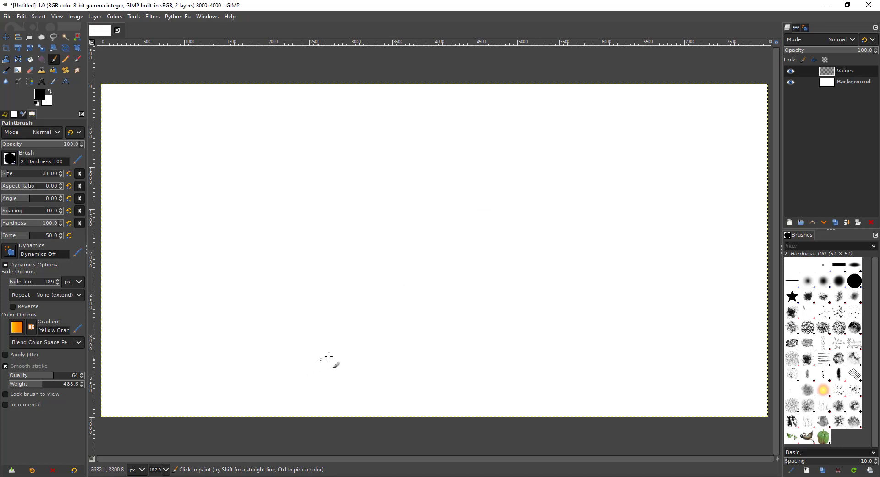
Step: Draw a straight horizontal horizon line and two bottom guide lines from a lower corner, one toward the right edge, one to the left vanishing point
left_click(317, 368)
left_click(760, 313, "shift")
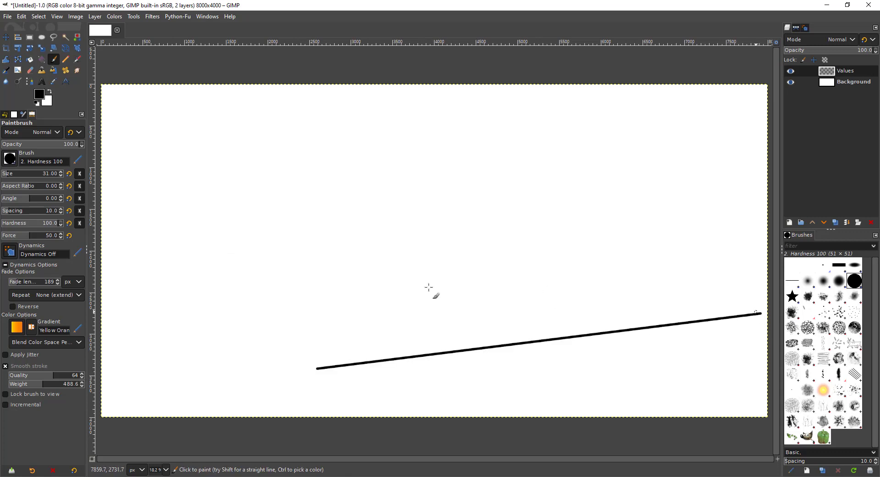
left_click(107, 235)
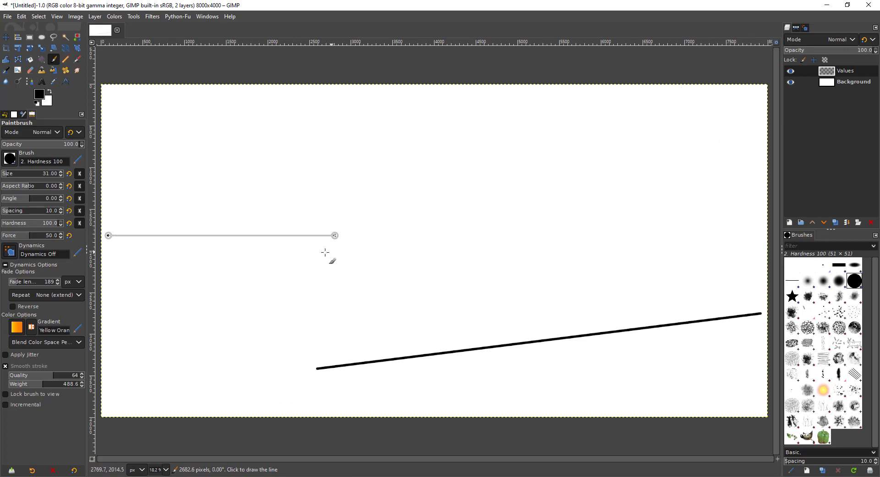
left_click(755, 244, "ctrl+shift")
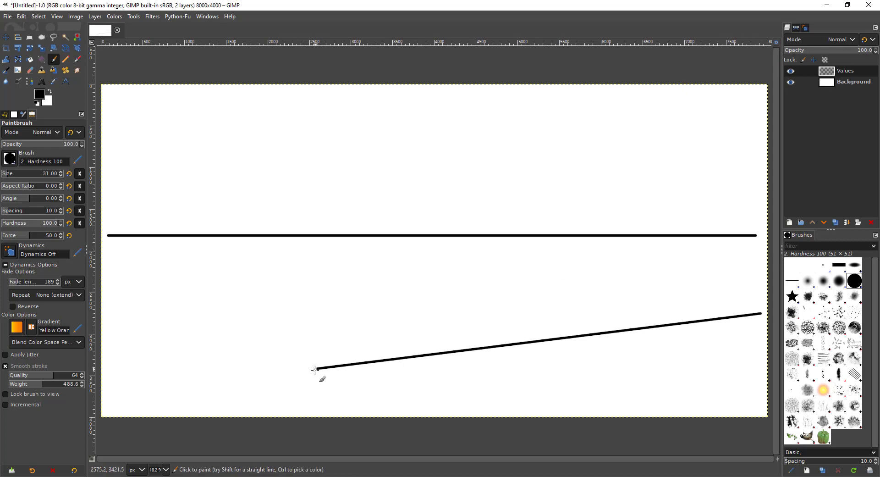
key("shift")
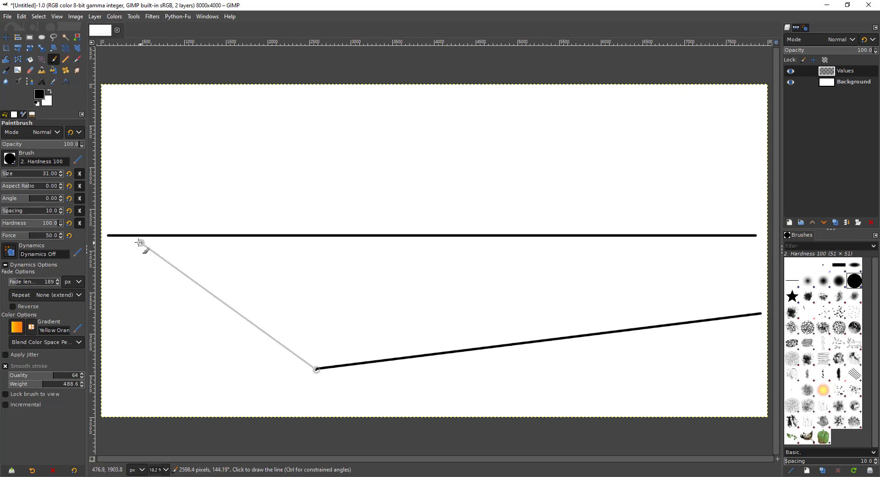
left_click(115, 237, "shift")
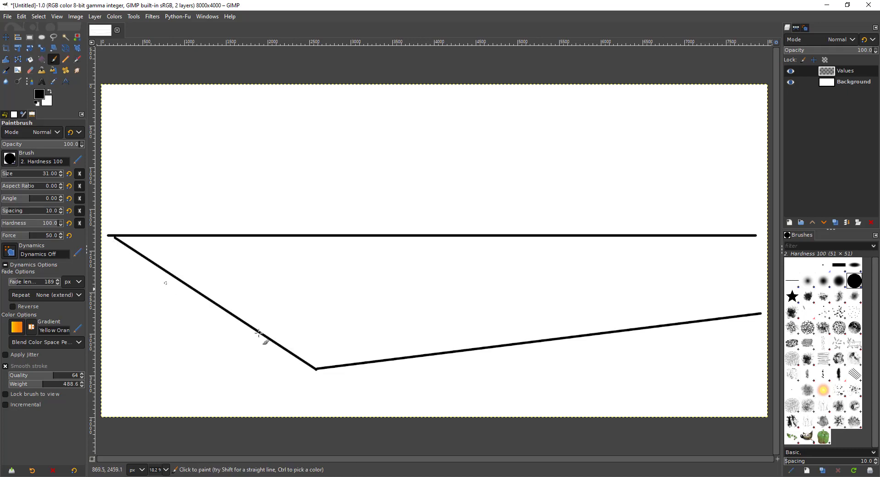
Step: Draw the box's vertical front edge from the bottom corner and two top guide lines, running to the right edge and the left vanishing point
left_click(314, 366)
key("shift")
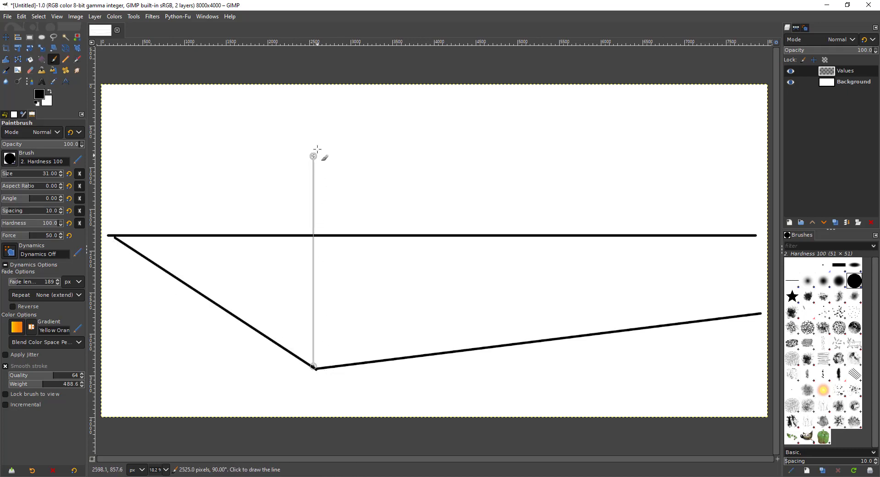
left_click(314, 132, "shift")
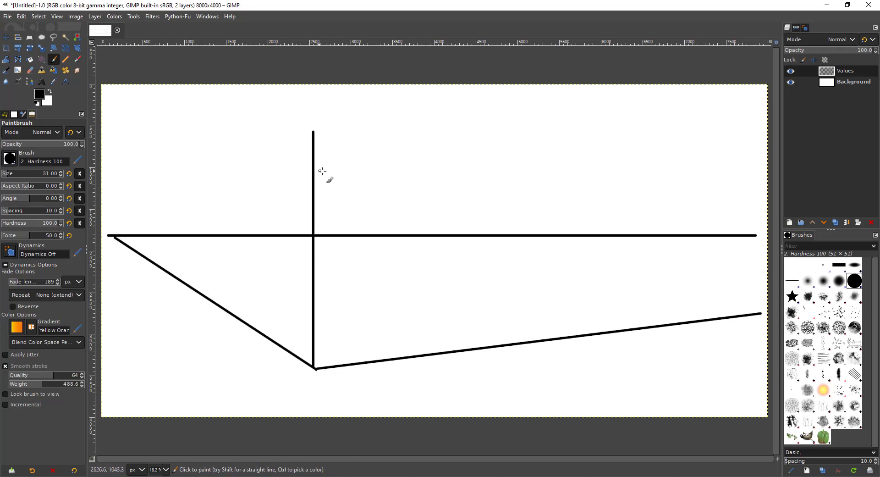
left_click(768, 196, "shift")
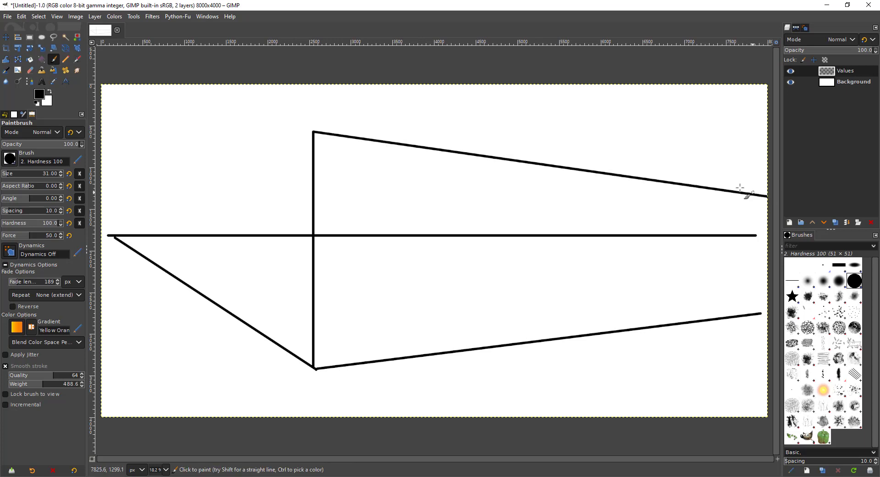
left_click(311, 132)
left_click(114, 235, "shift")
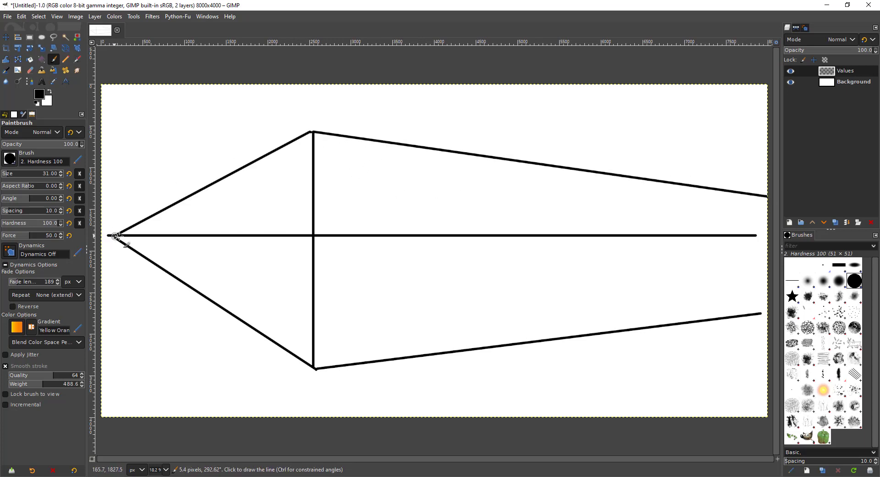
Step: Draw vertical side edges right and left of the front edge, plus a guide from the front edge's upper part to the right canvas edge
left_click(439, 151)
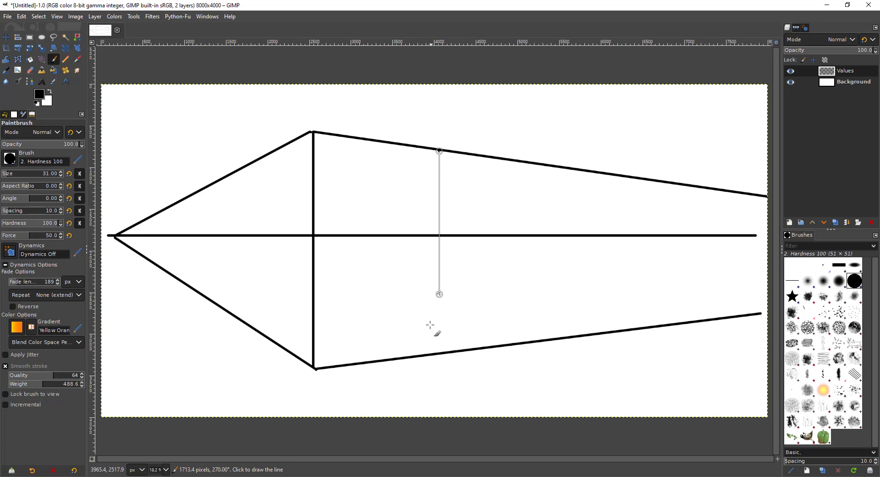
left_click(440, 353, "shift")
left_click(273, 152)
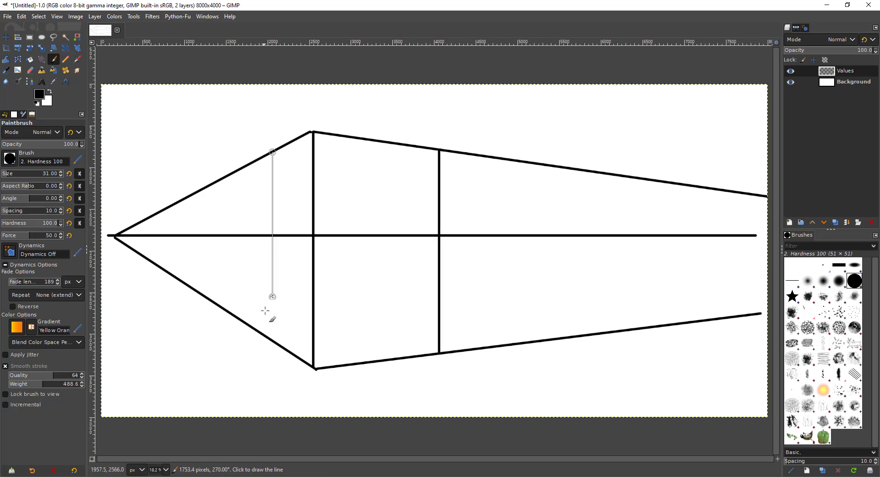
left_click(272, 339, "shift")
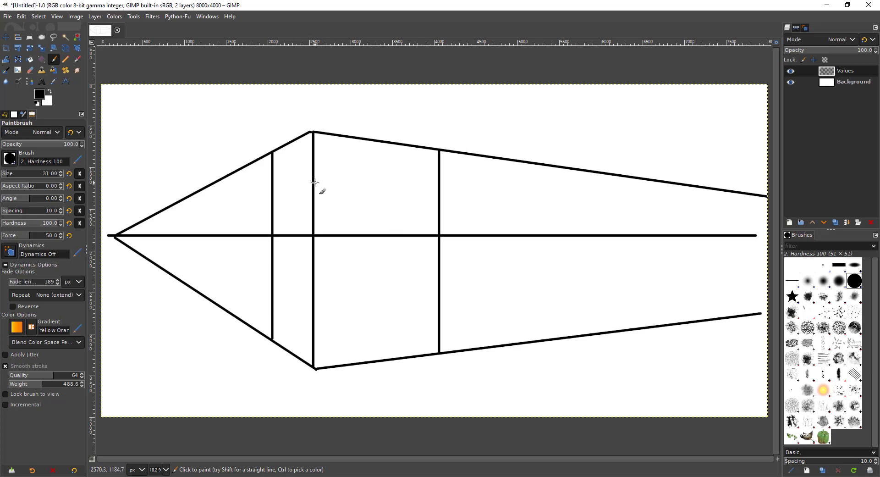
left_click(313, 183)
left_click(771, 222, "shift")
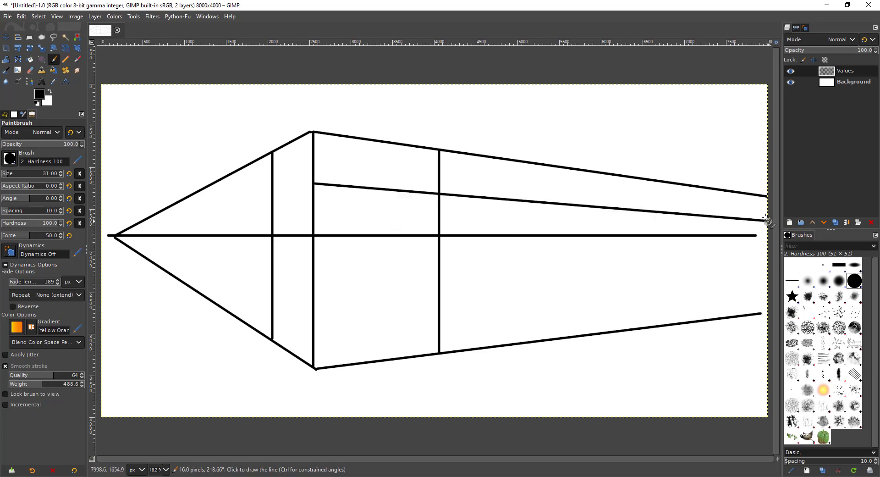
Step: Lower the Values layer's opacity to 58.5 and add a transparent 8000 x 4000 px layer above it
left_click_drag(840, 51, 830, 56)
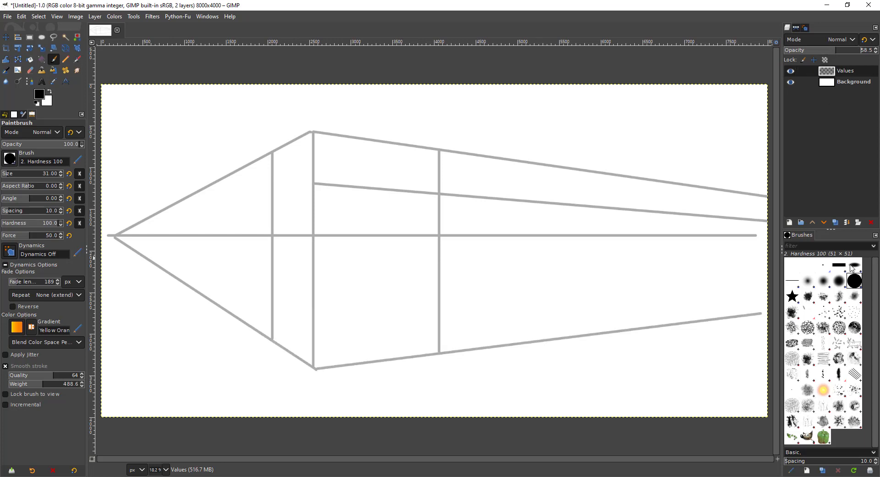
left_click(789, 222)
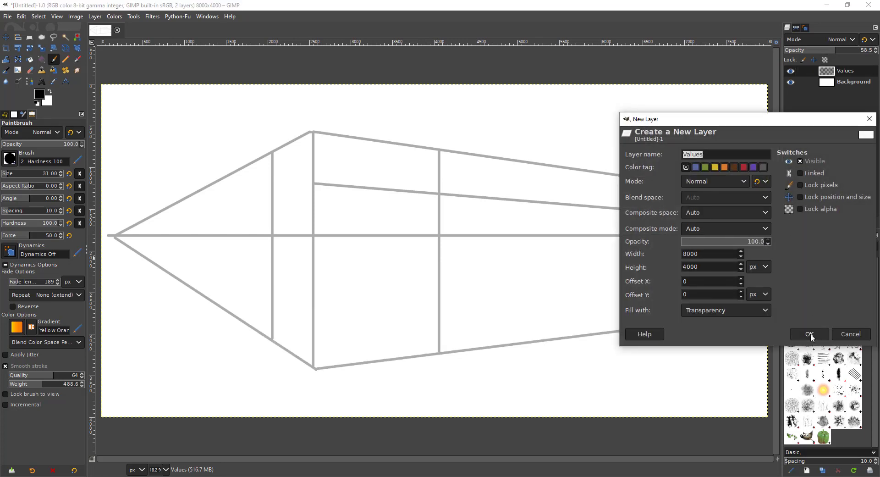
left_click(810, 333)
Step: Trace the outlines of the box's right and left faces with connected straight black lines on the new layer
left_click(312, 132)
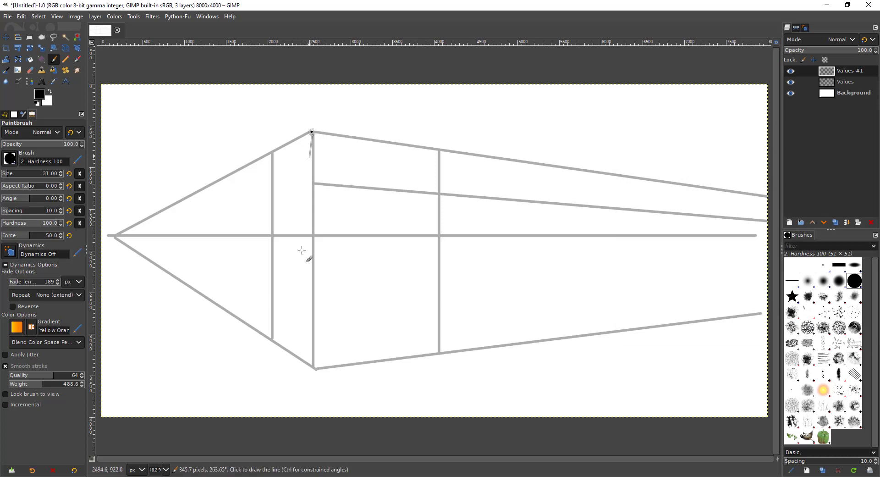
left_click(312, 367, "shift")
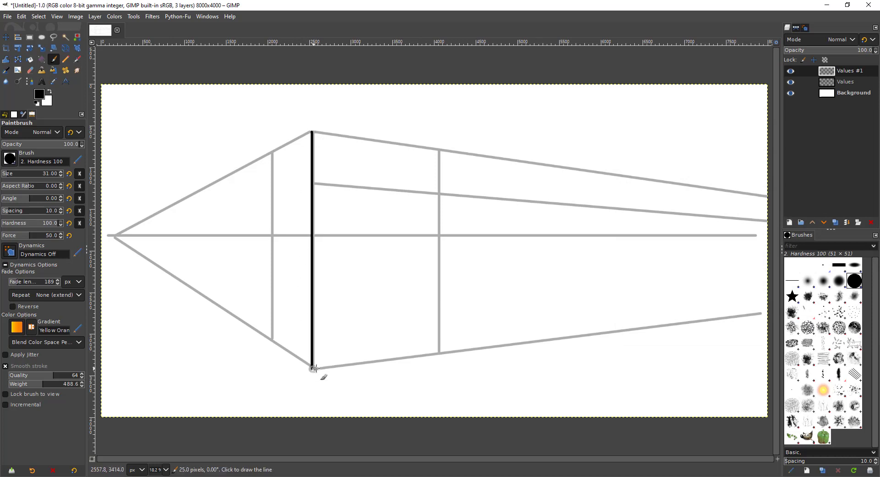
left_click(441, 353, "shift")
left_click(441, 152, "shift")
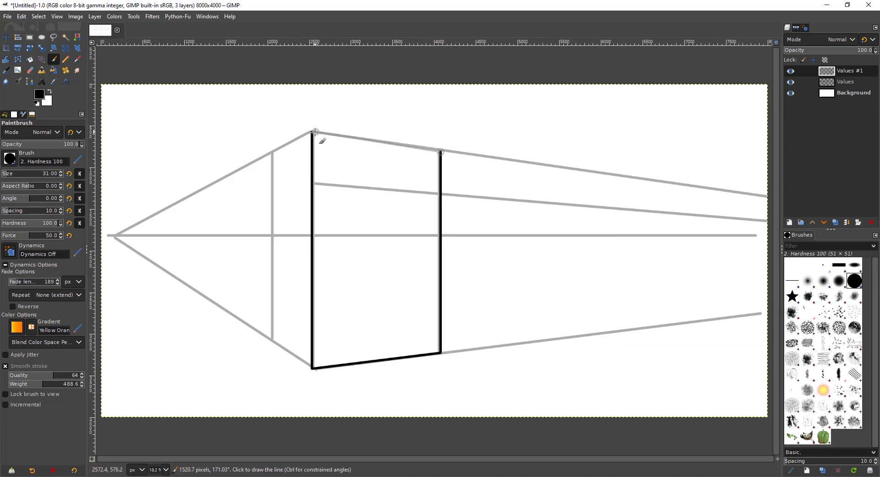
left_click(314, 132, "shift")
left_click(272, 153, "shift")
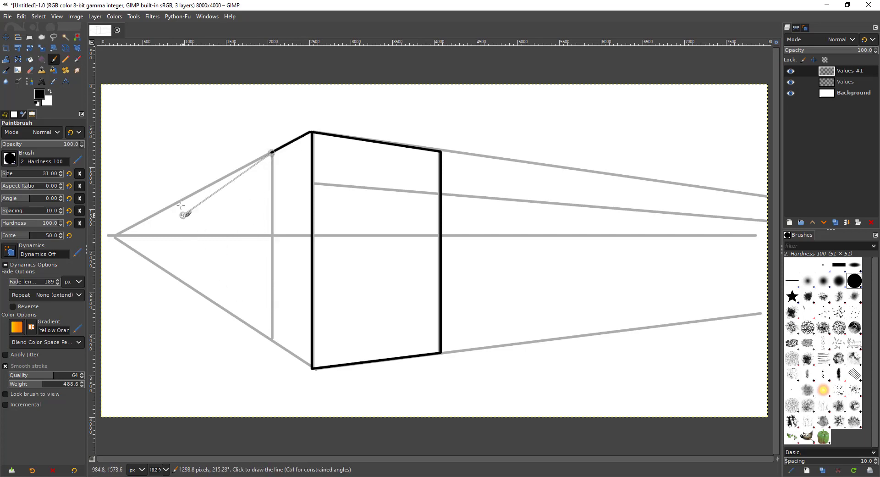
left_click(271, 341, "shift")
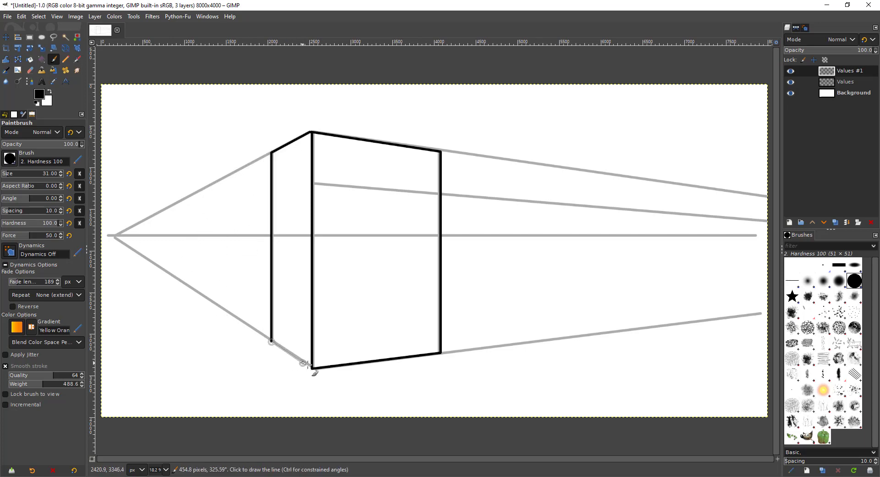
left_click(312, 368, "shift")
Step: Draw a straight black line across the upper part of the box's right face, following the faded guide
left_click(314, 184)
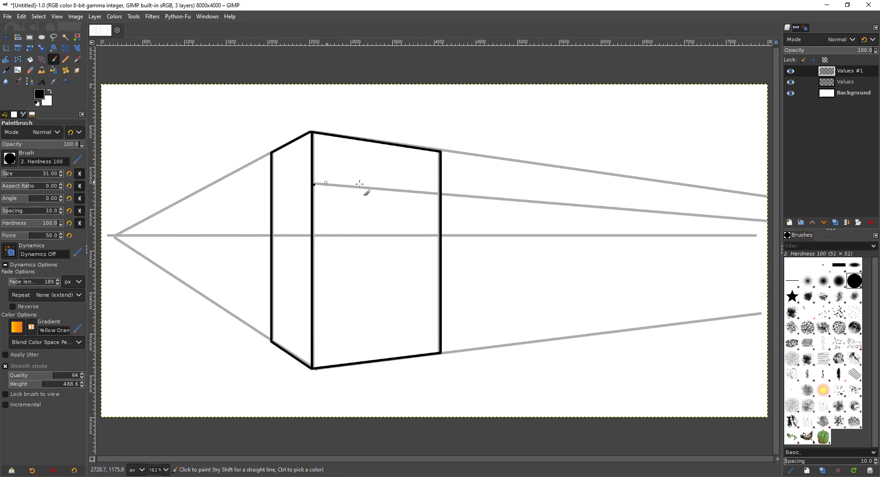
left_click(441, 196, "shift")
scroll(314, 303, "up", 1, "ctrl")
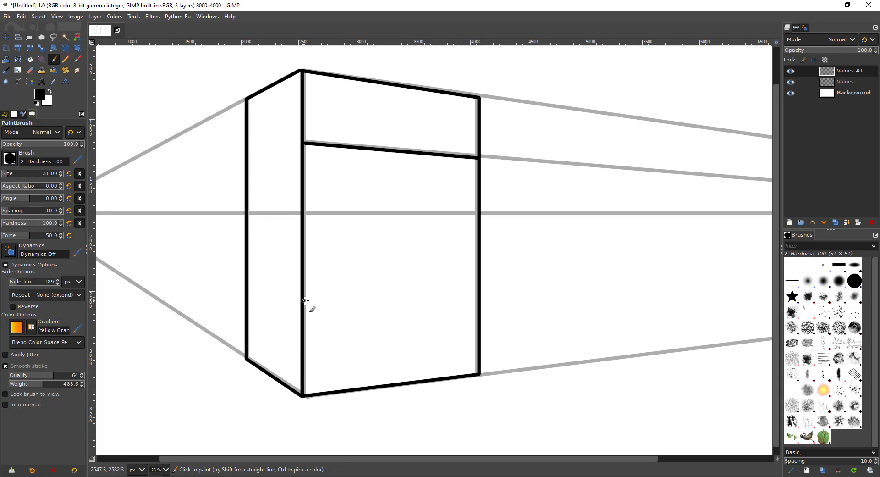
left_click(304, 301)
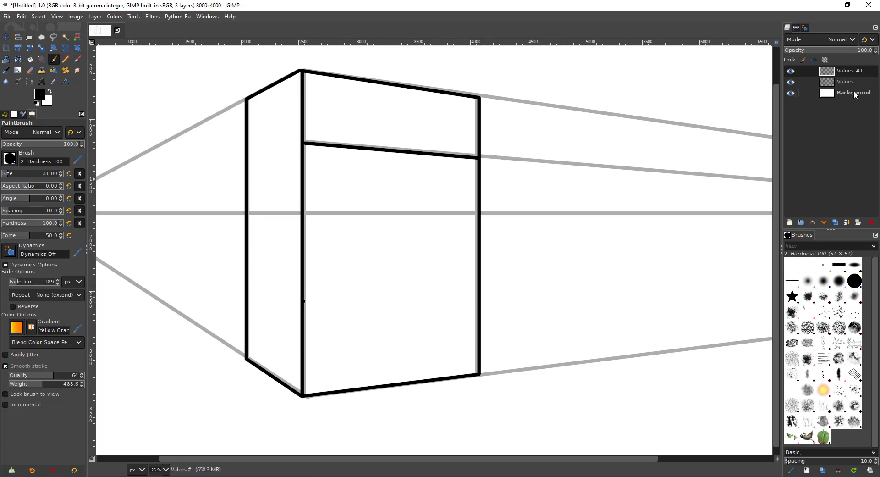
left_click(846, 82)
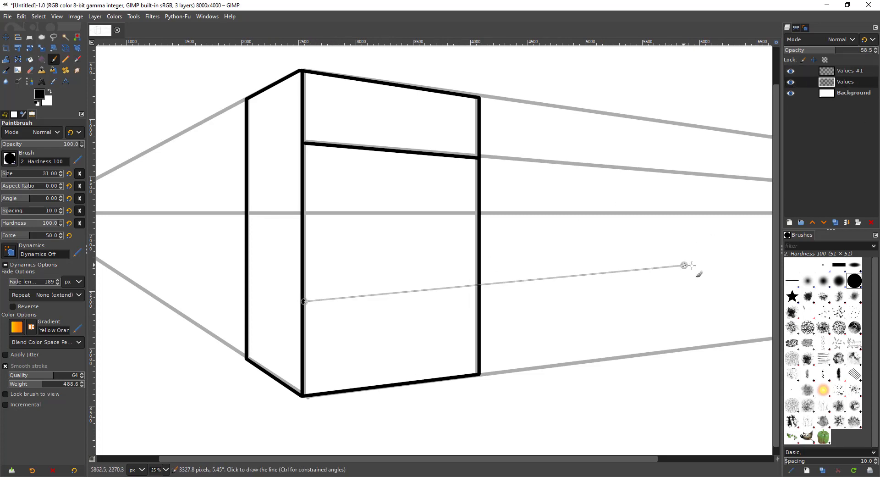
left_click(693, 275, "shift")
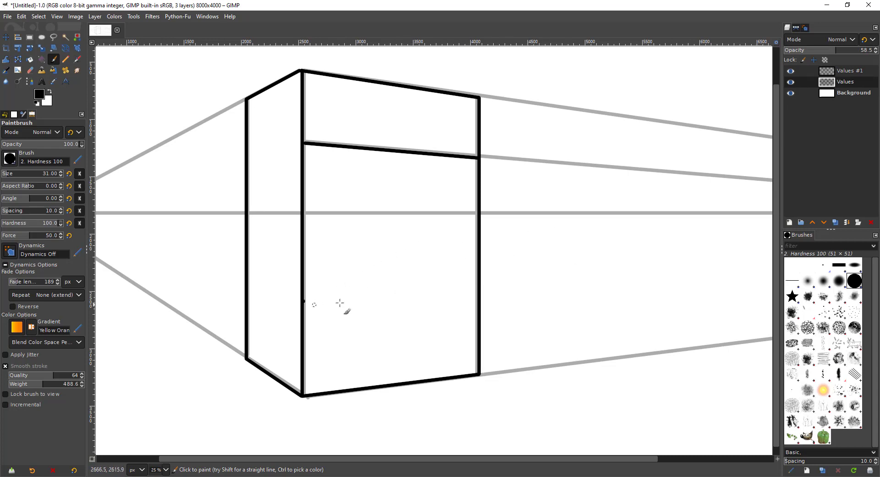
left_click(845, 70)
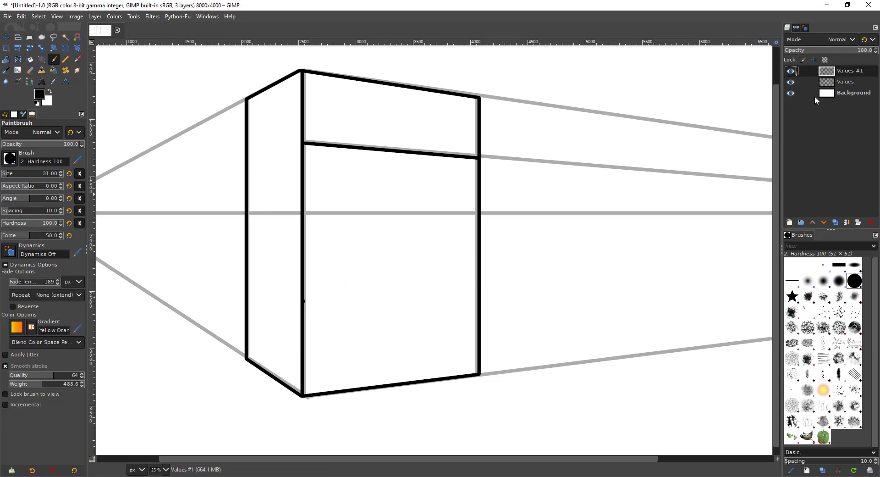
Step: Draw a straight black line across the lower part of the box's right face on the Values #1 layer
left_click(303, 302)
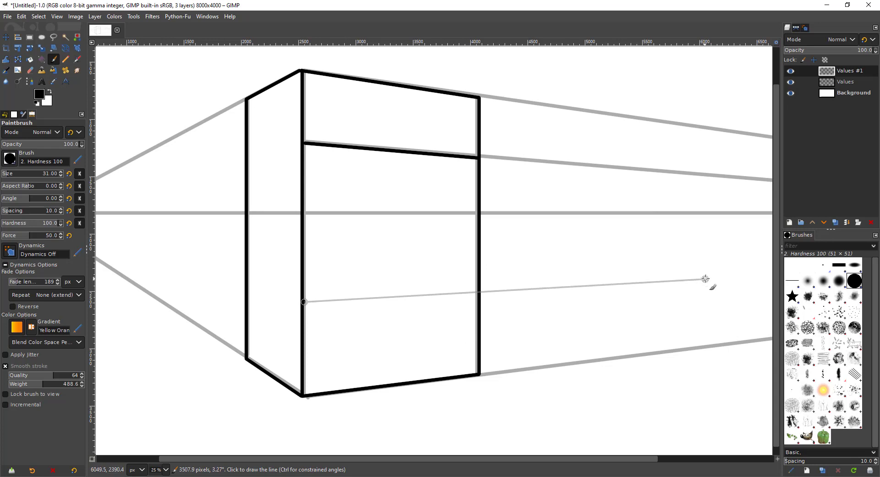
left_click(479, 292)
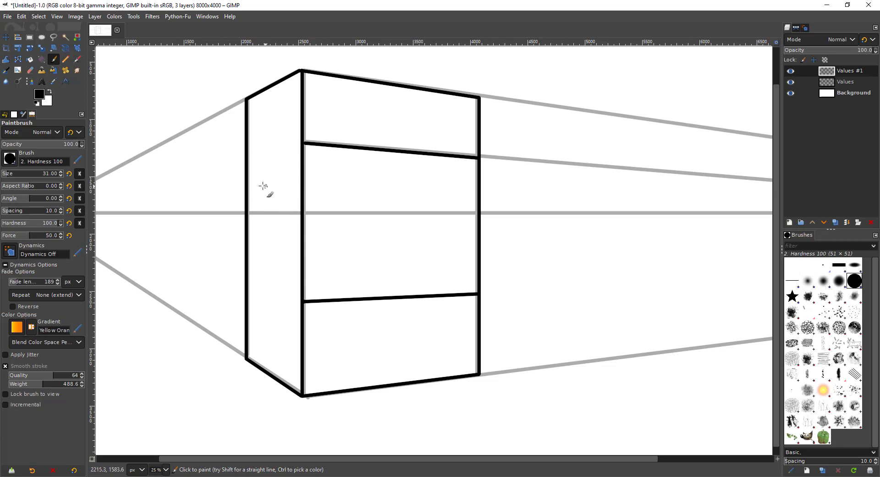
right_click(292, 246)
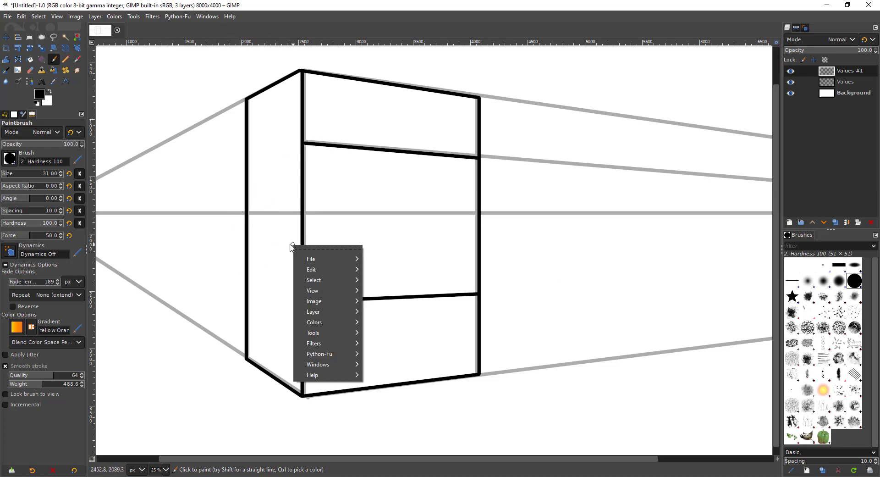
left_click(286, 241)
Step: Continue both cross lines over the box's left face, aimed at the left vanishing point, and toggle the Values guide layer's visibility
mouse_move(284, 240)
left_mouse_down()
mouse_move(342, 260)
mouse_move(418, 249)
left_mouse_up()
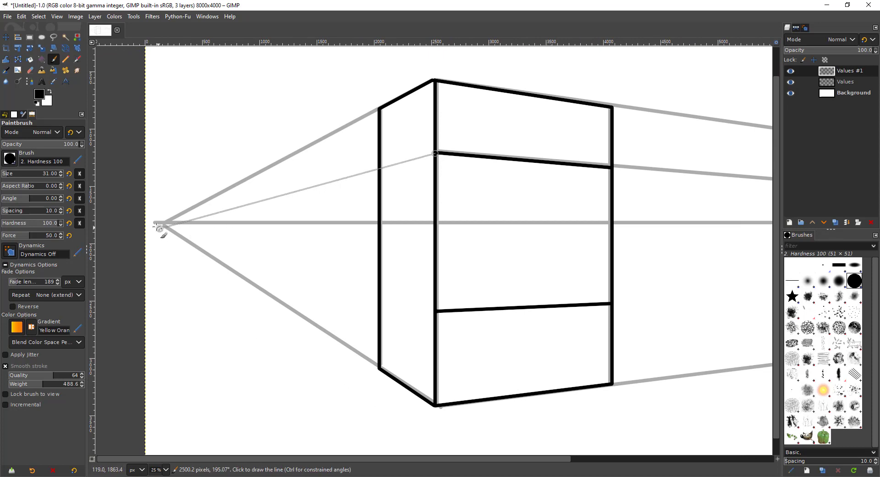
left_click(380, 170, "shift")
left_click(435, 312)
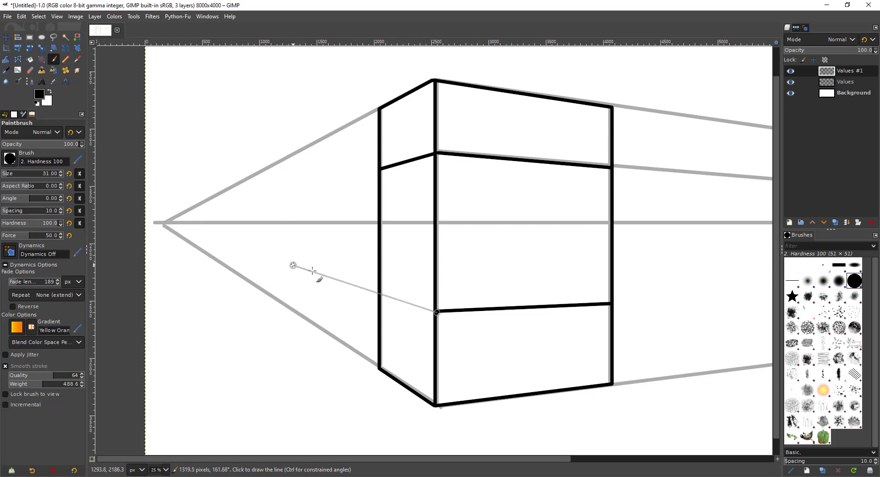
left_click(380, 295, "shift")
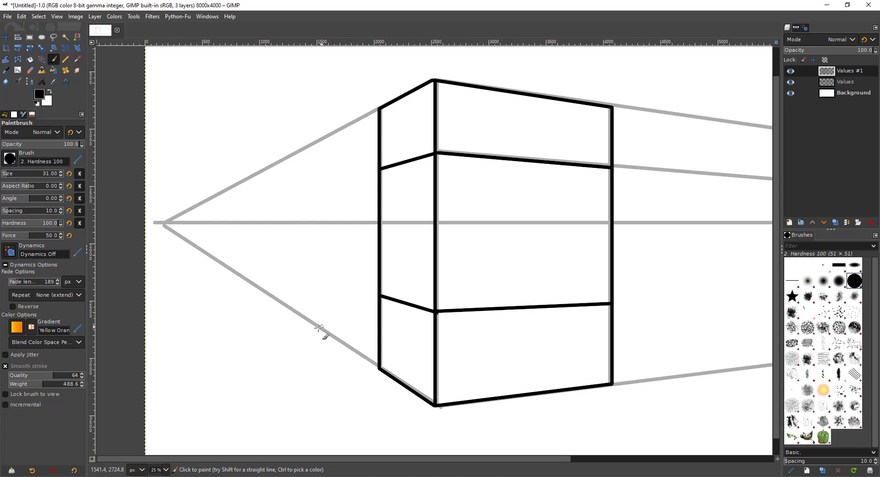
scroll(356, 298, "down", 1)
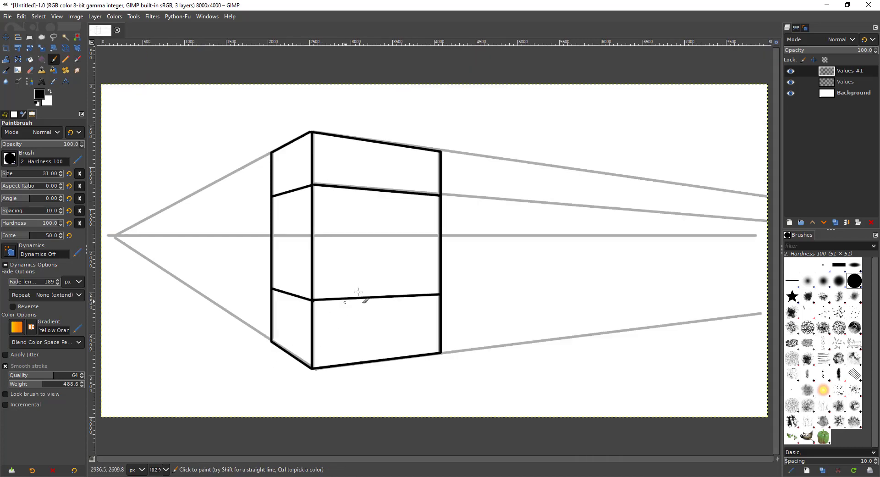
left_click(790, 83)
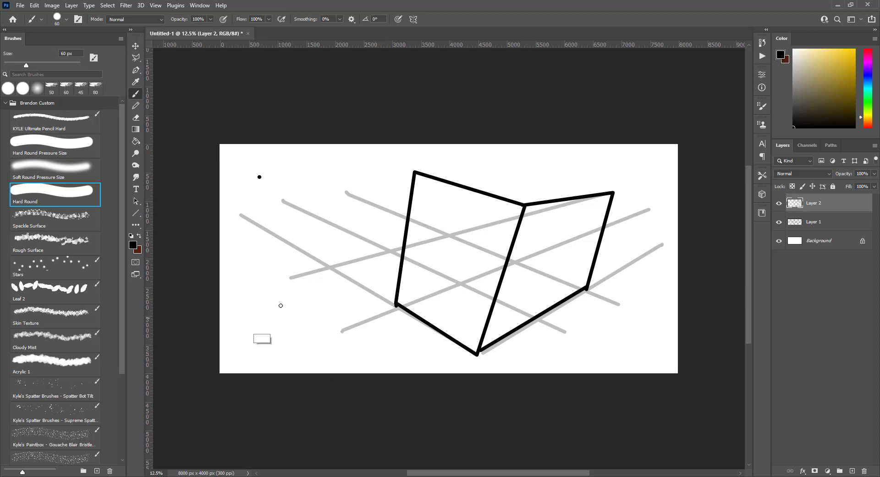
Step: Switch to Photoshop and draw a straight black line from the dot at the canvas's upper left down toward the box on Layer 2
left_click(376, 310, "shift")
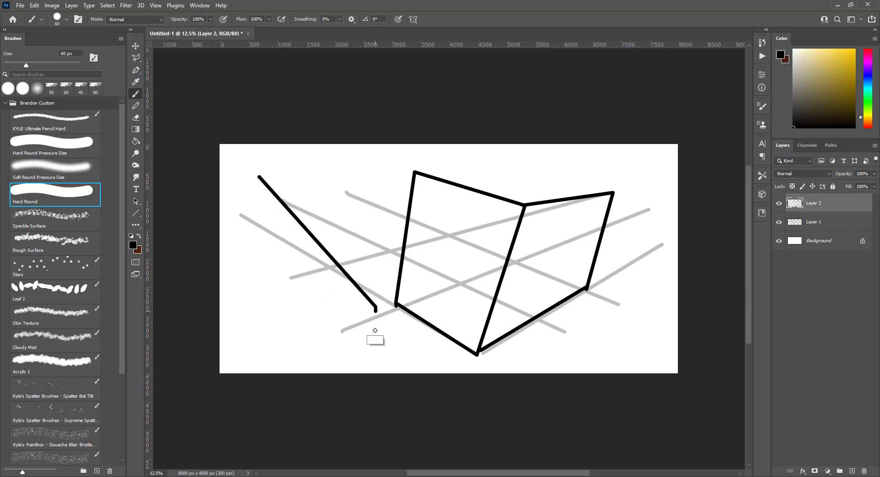
Step: Try a connected straight line running rightward across the box's lower part, and undo back to the starting dot
left_click(486, 297, "shift")
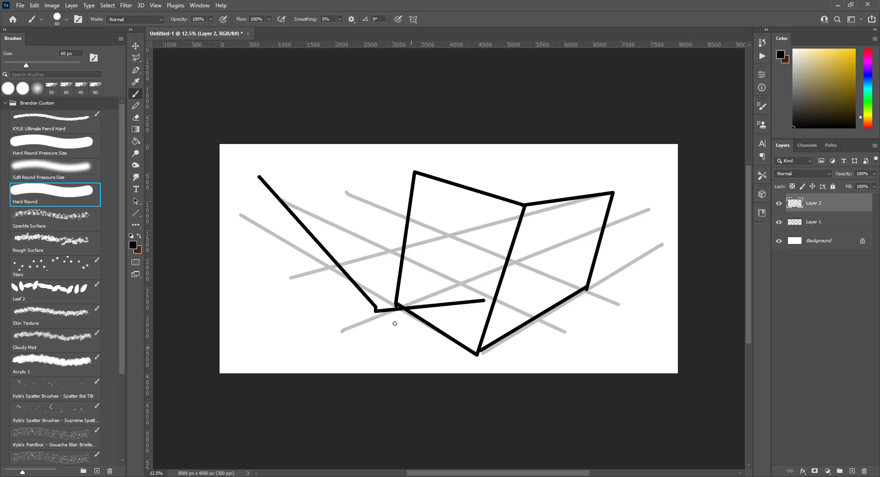
key("ctrl+z")
key("ctrl+z")
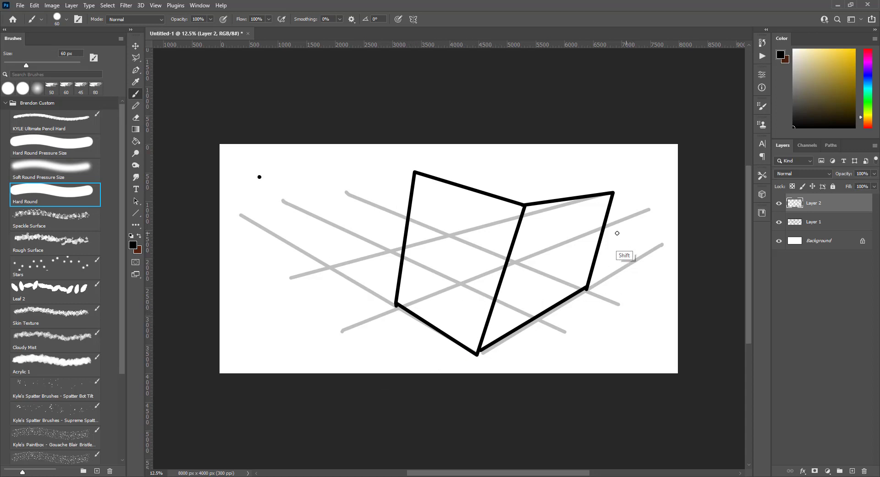
Step: Try a straight black cross line over the lower part of the box's right face, and undo it
left_click(594, 262)
left_click(496, 299, "shift")
key("ctrl+z")
left_click(596, 250)
left_click(596, 256)
left_click(497, 292, "shift")
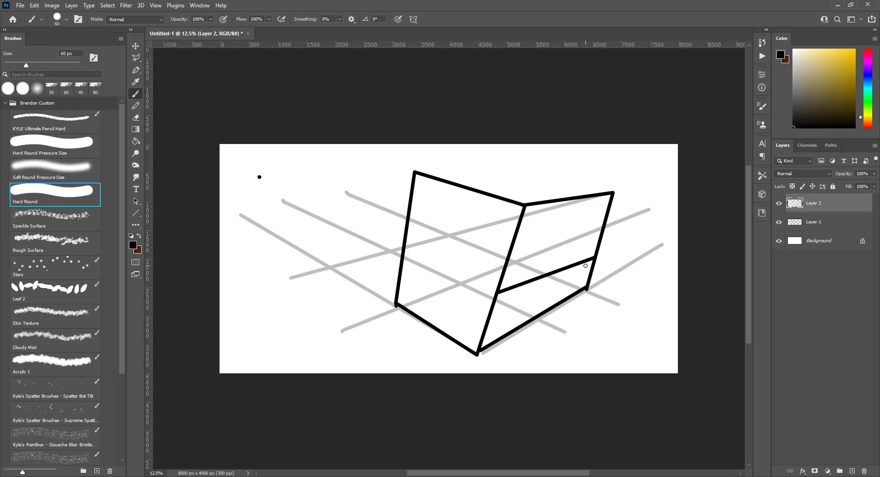
key("ctrl+z")
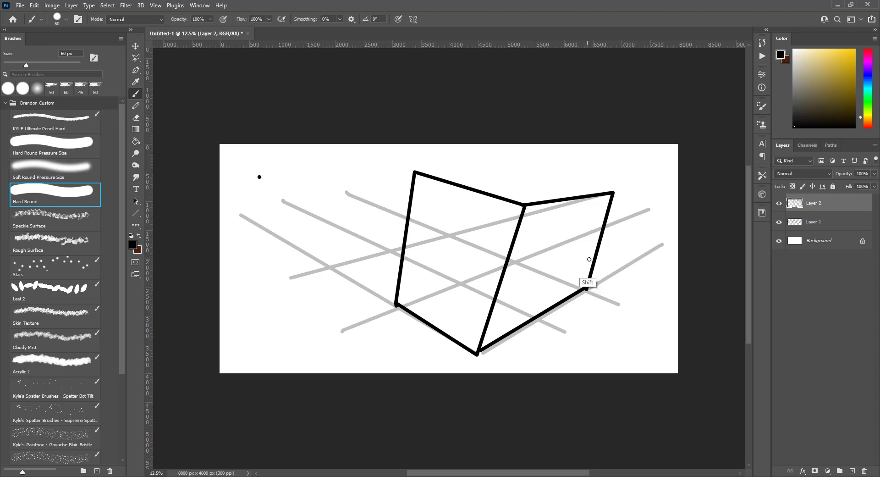
Step: Try a straight black cross line over the upper part of the box's right face, and undo it
left_click(594, 252)
left_click(604, 223, "shift")
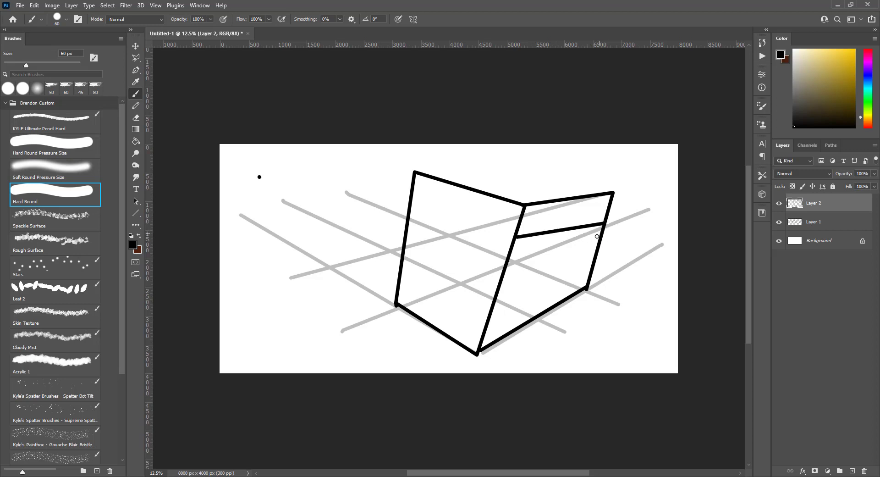
key("ctrl+z")
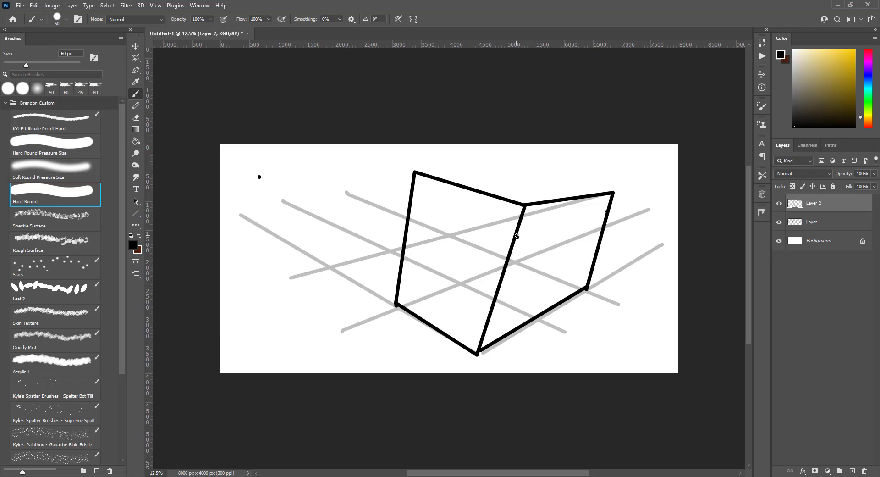
left_click(604, 222, "shift")
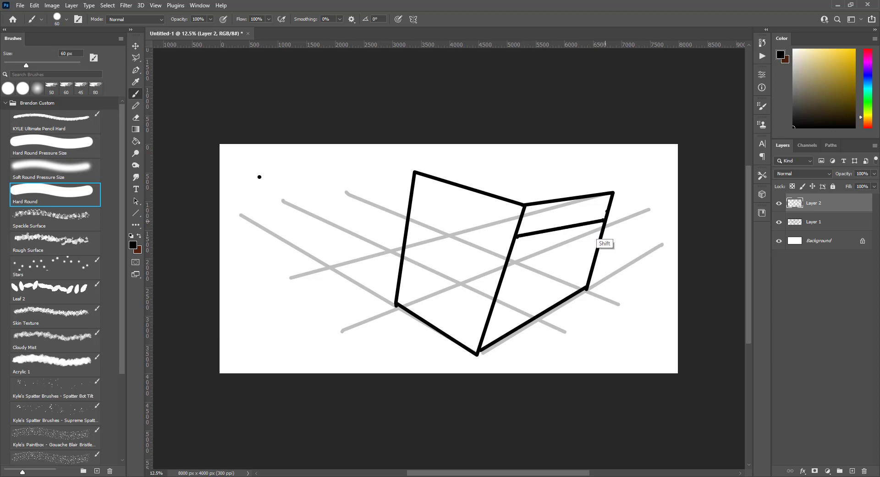
key("ctrl+z")
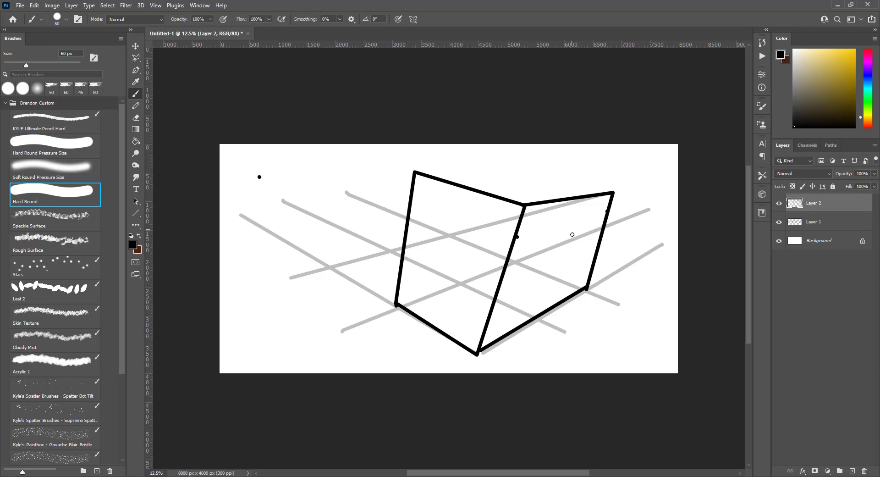
Step: Draw two thin Line tool shapes across the box's right face, about 2865 px and 3353 px long, and set the second's stroke to 0.88 px
left_click(136, 213)
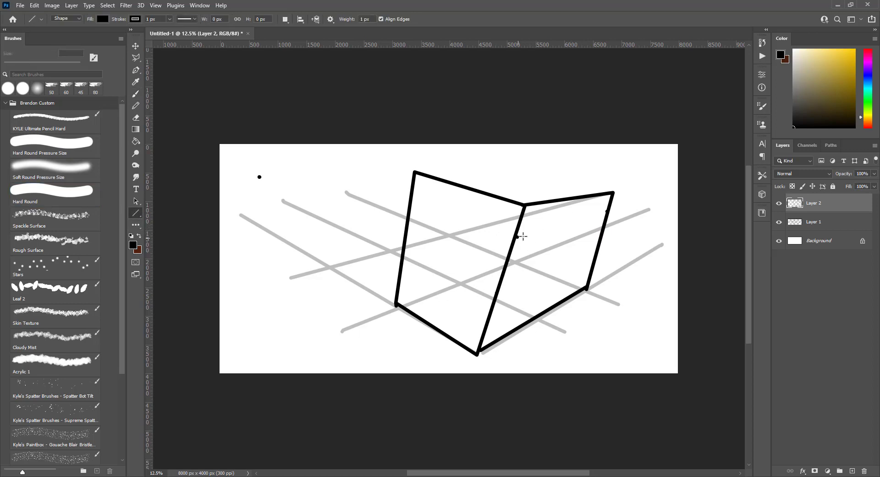
left_click_drag(517, 237, 671, 184)
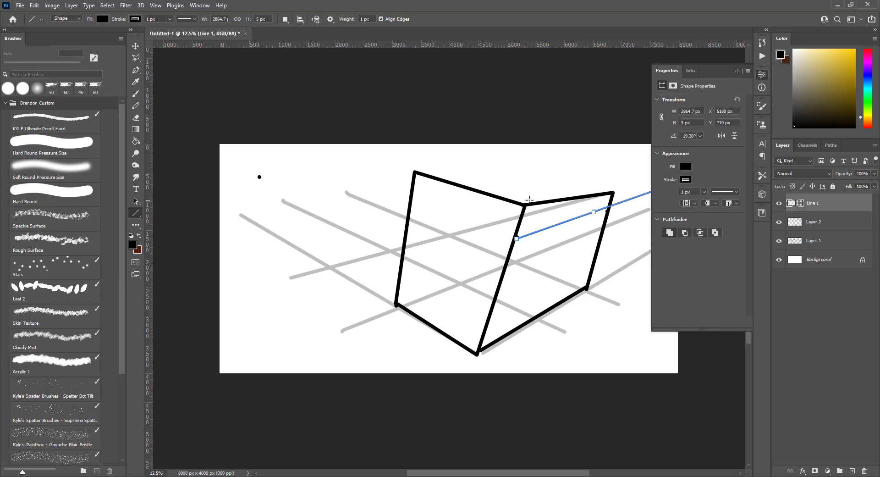
scroll(412, 261, "right", 3)
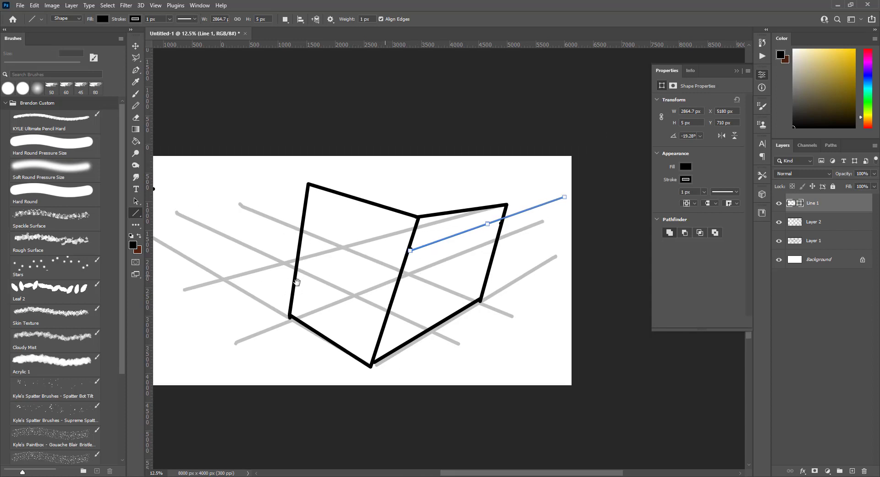
left_click_drag(377, 297, 553, 224)
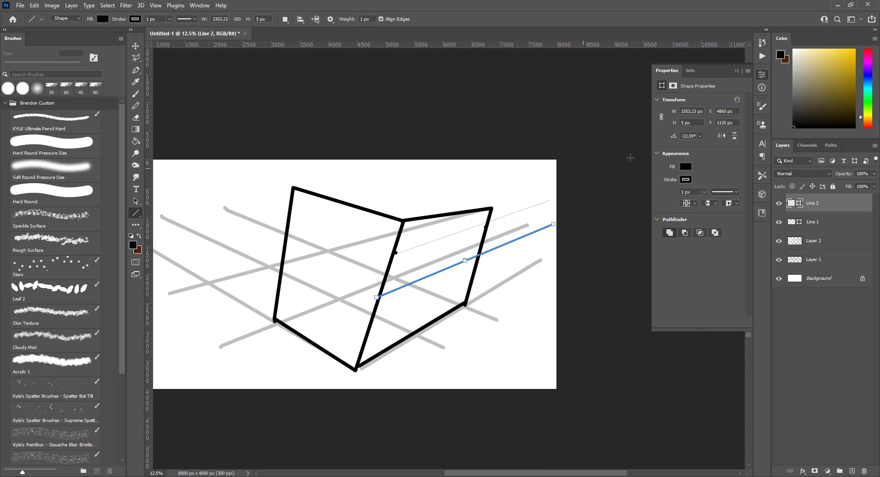
left_click(705, 193)
left_click(703, 205)
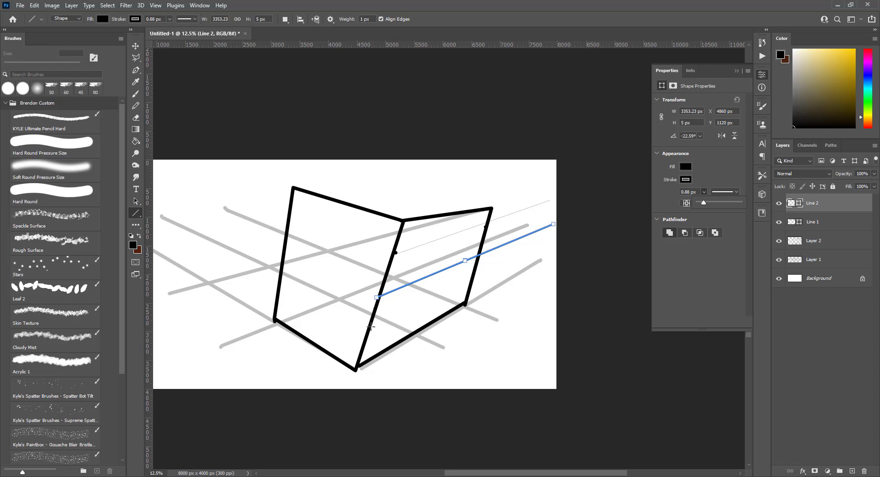
Step: Draw a third line shape about 3548 px long across the right face's lower part and set its stroke to 48.35 px
mouse_move(371, 326)
left_mouse_down()
mouse_move(458, 270)
mouse_move(554, 239)
left_mouse_up()
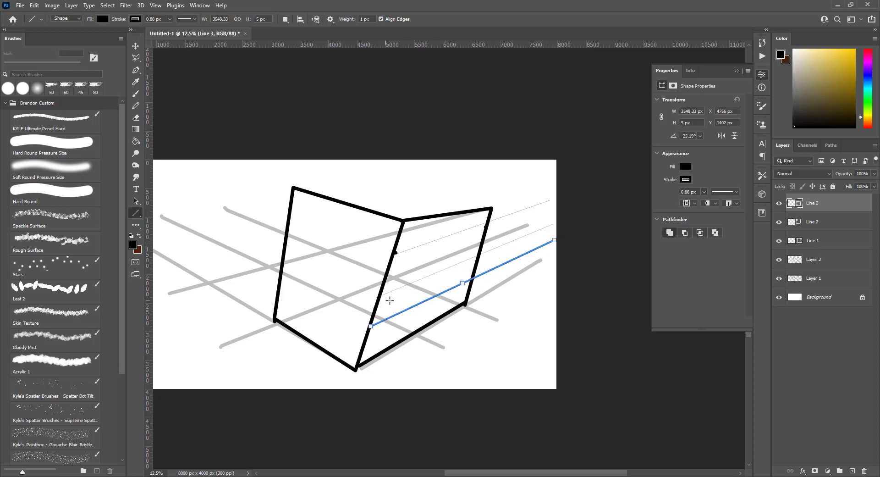
left_click(704, 192)
left_click_drag(716, 202, 725, 202)
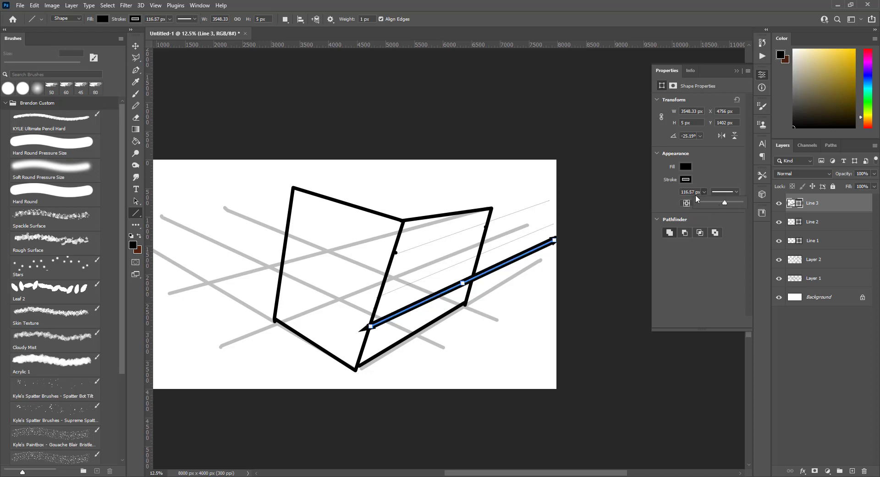
left_click(715, 204)
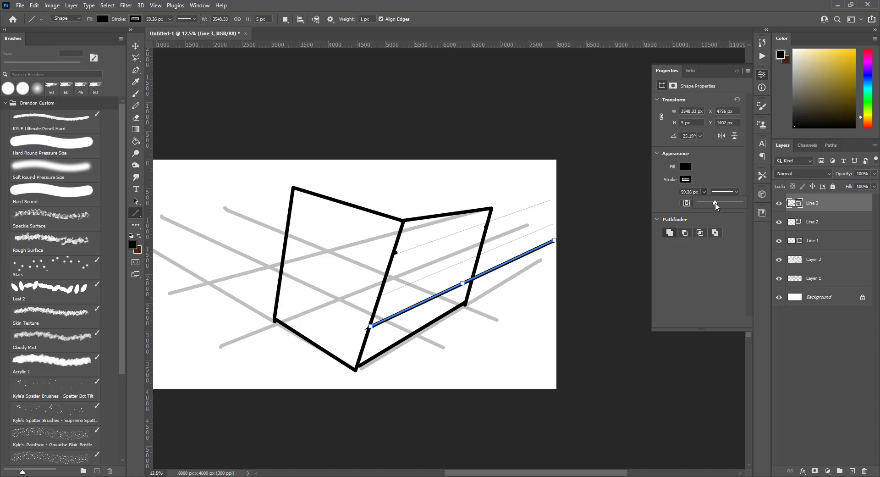
left_click_drag(714, 203, 713, 203)
Step: Draw two more 48.35 px line shapes, about 3827 px near the right face's base and about 2983 px near its top edge
left_click_drag(364, 345, 558, 248)
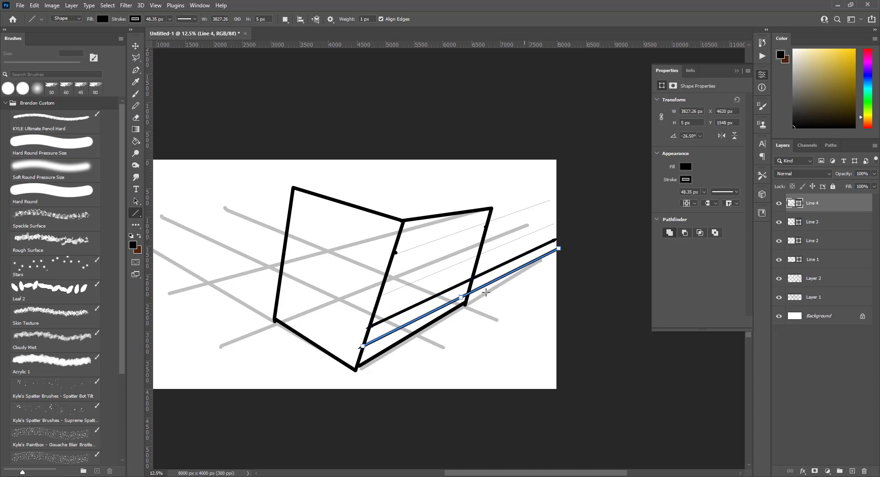
left_click_drag(399, 237, 567, 201)
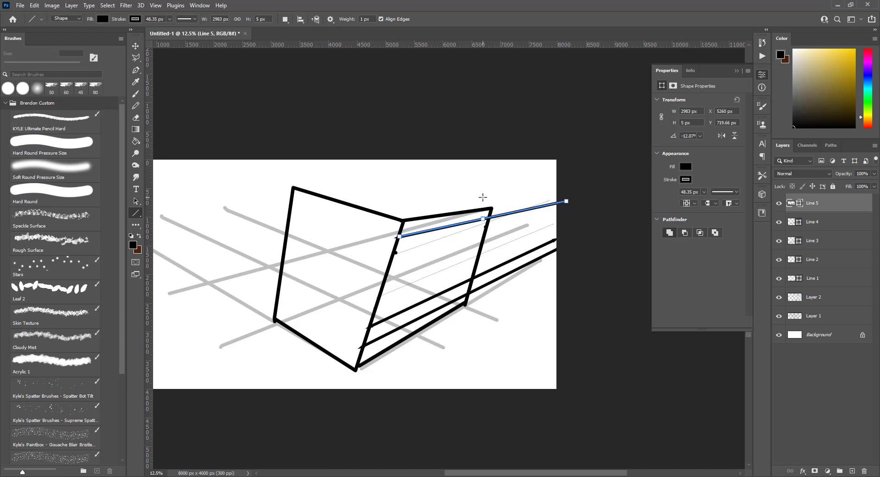
left_click(763, 76)
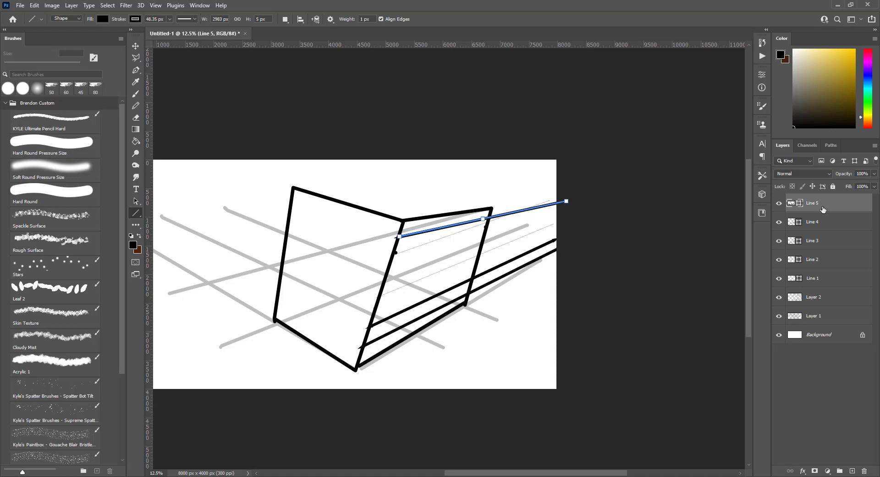
Step: Select all five layers from Line 1 to Line 5 and rasterize them
left_click(818, 226)
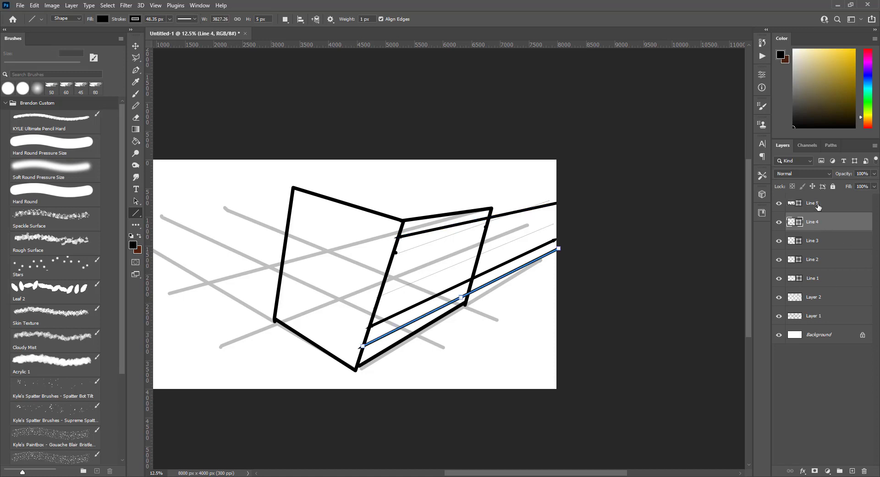
left_click(818, 206)
left_click(818, 224)
left_click(818, 247)
left_click(817, 259)
left_click(813, 283)
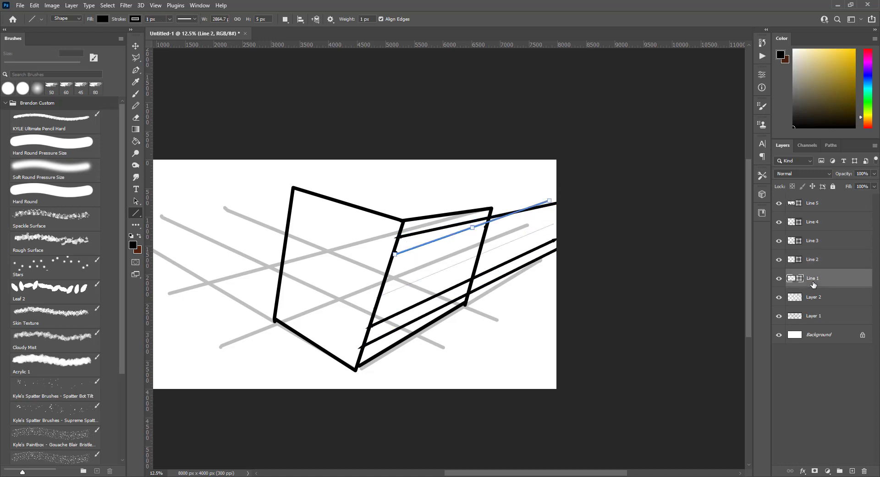
left_click(821, 206, "shift")
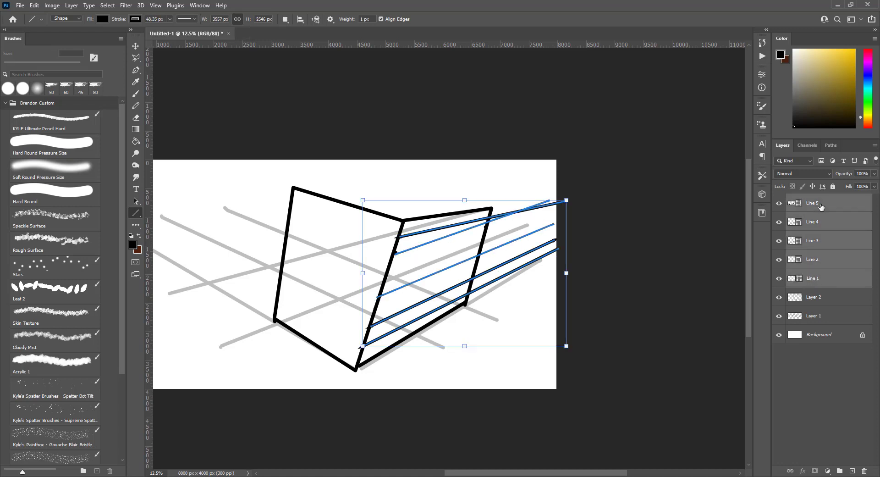
right_click(821, 206)
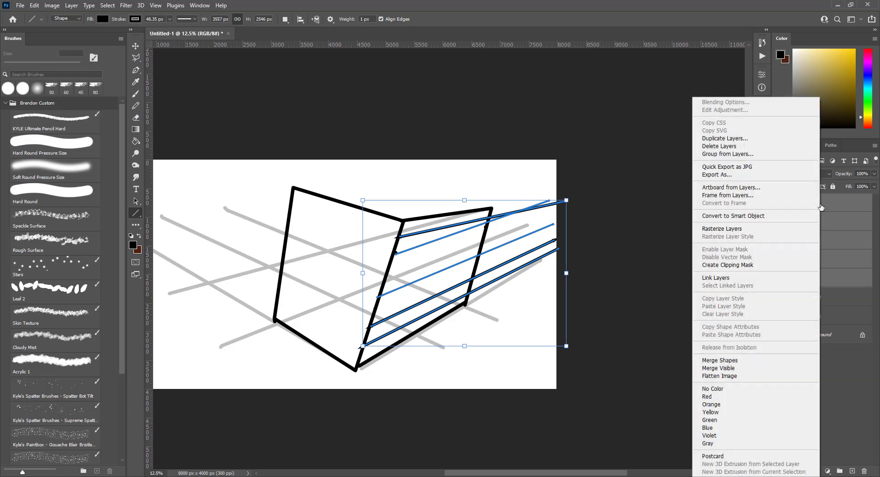
left_click(792, 228)
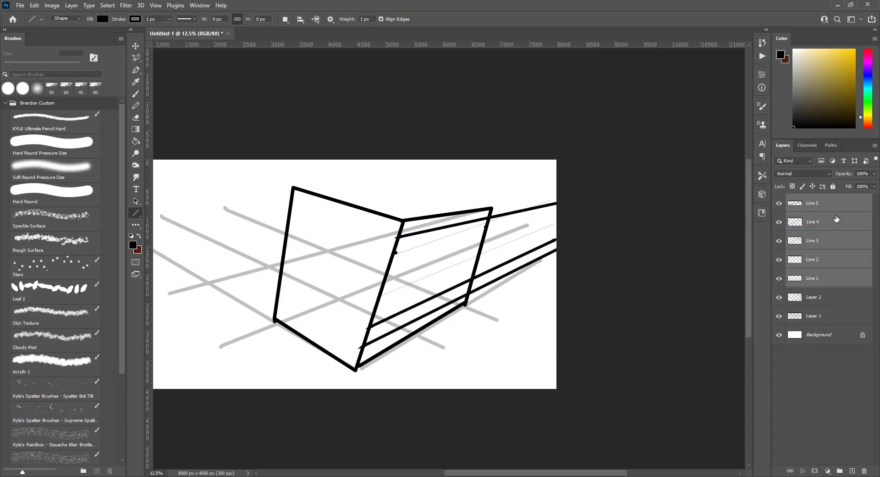
Step: Try merging all visible layers into the Background, and undo the merge
right_click(836, 218)
left_click(784, 367)
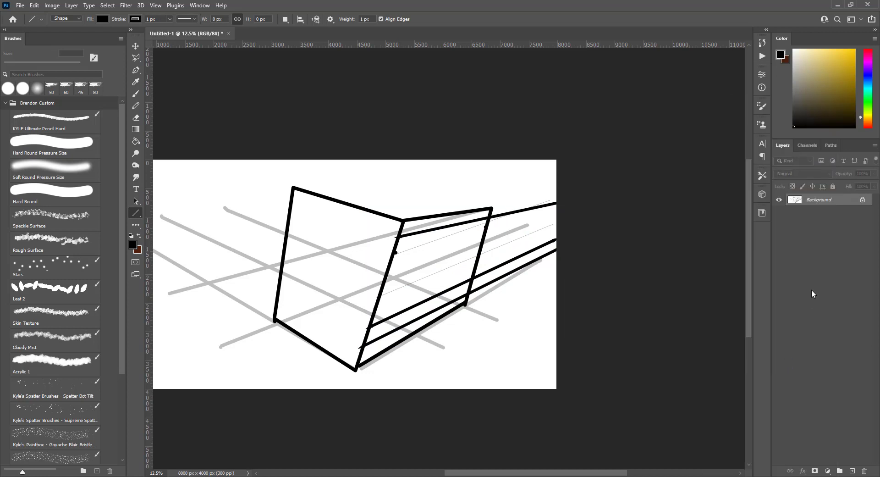
key("ctrl+z")
Step: Merge the five selected Line layers into one layer and toggle the merged layer's visibility off and on
right_click(828, 217)
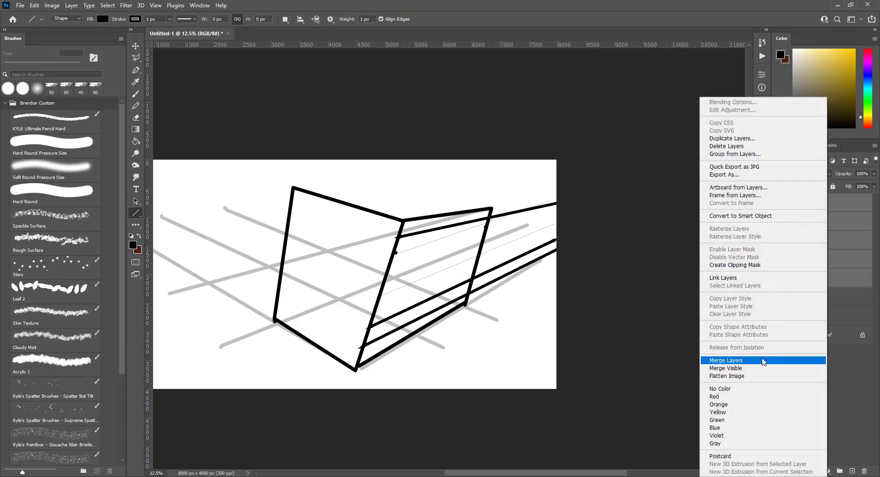
left_click(708, 361)
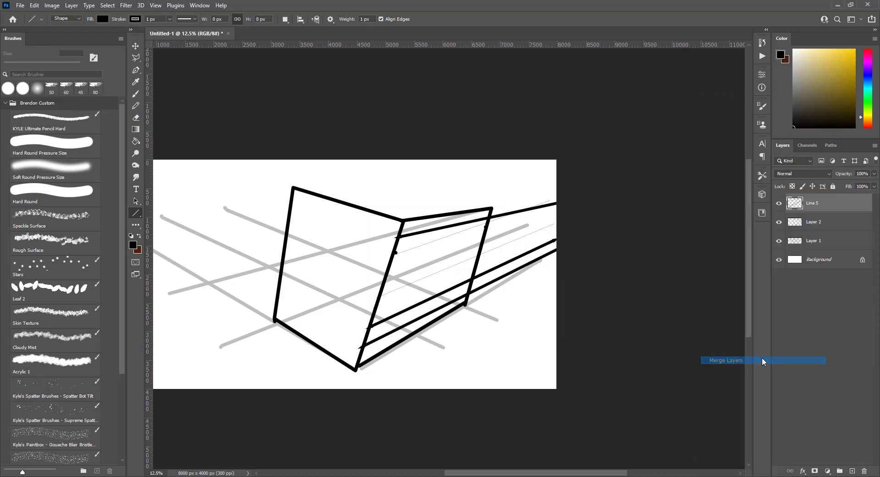
left_click(780, 207)
left_click(780, 207)
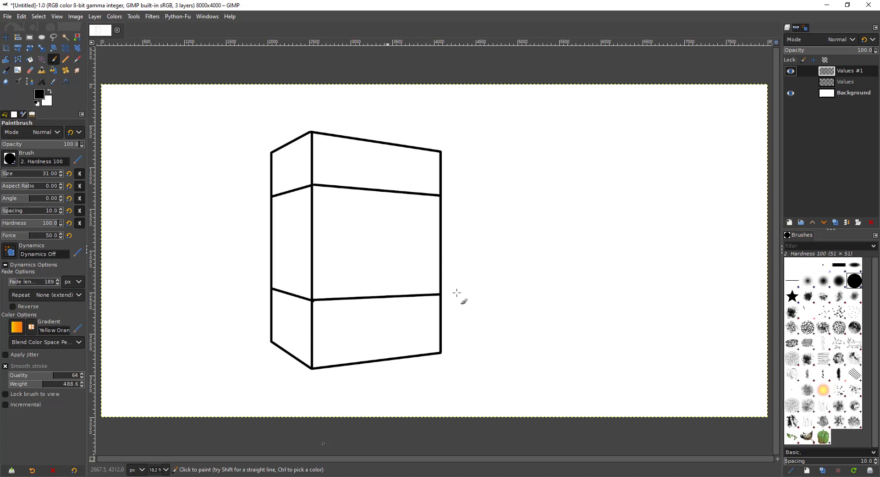
Step: Switch to GIMP, place a black dot right of the box on Values #1, and undo a test diagonal line from it
left_click(491, 138)
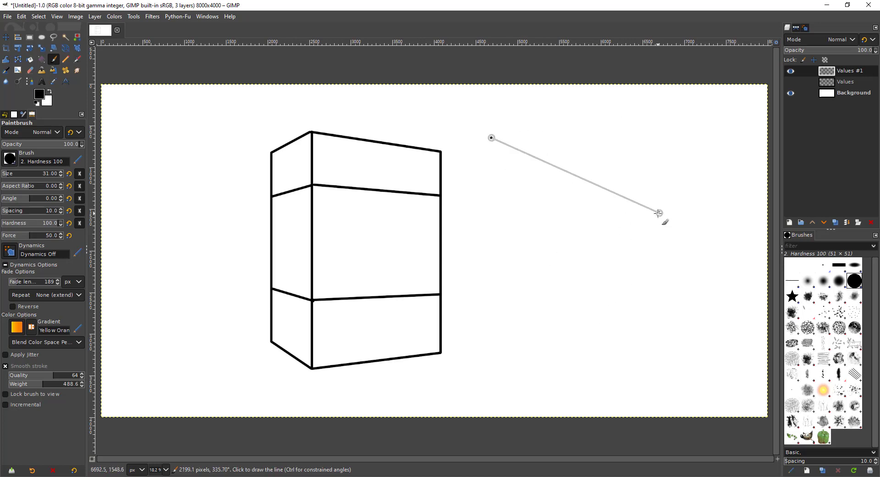
left_click(681, 313)
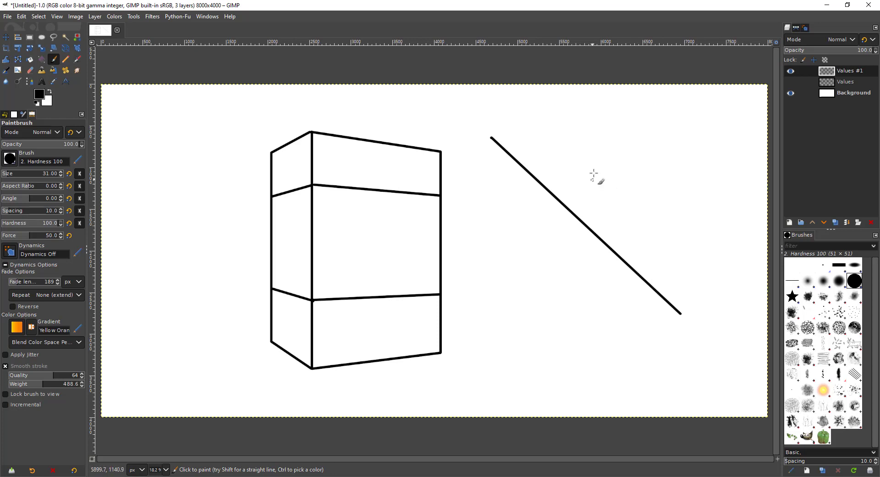
key("ctrl+z")
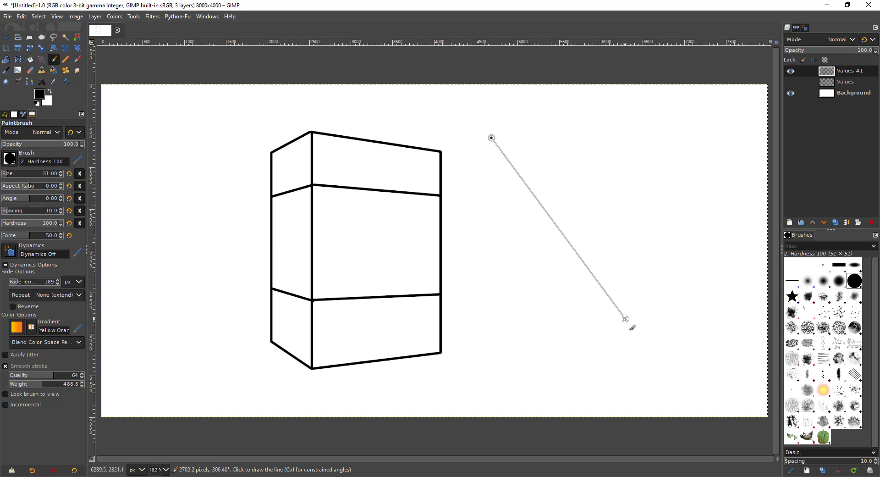
Step: Draw a chain of nine connected straight black lines from the dot, zigzagging over the empty area right of the box
left_click(622, 324, "shift")
left_click(730, 179, "shift")
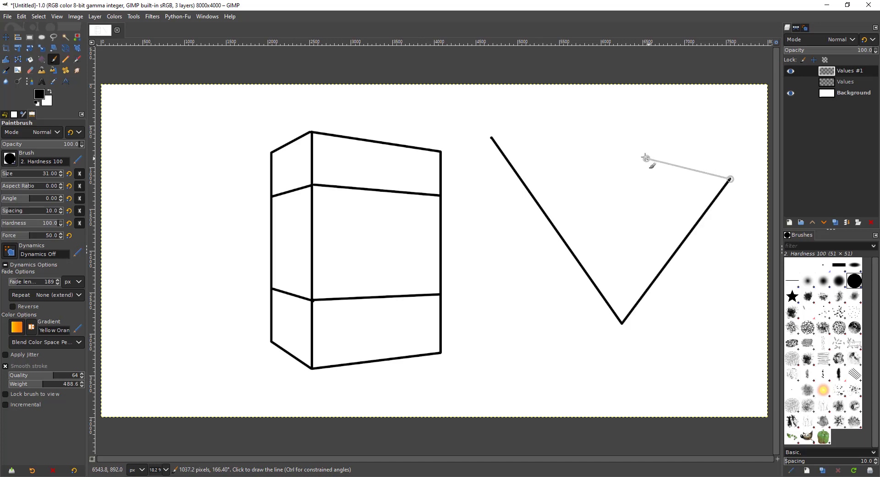
left_click(644, 152, "shift")
left_click(572, 212, "shift")
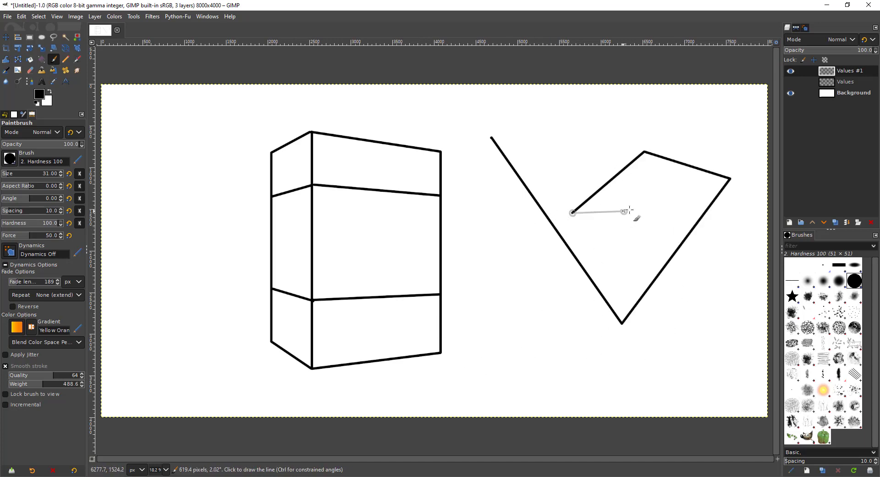
left_click(633, 213, "shift")
left_click(684, 189, "shift")
left_click(701, 285, "shift")
left_click(572, 376, "shift")
left_click(489, 297, "shift")
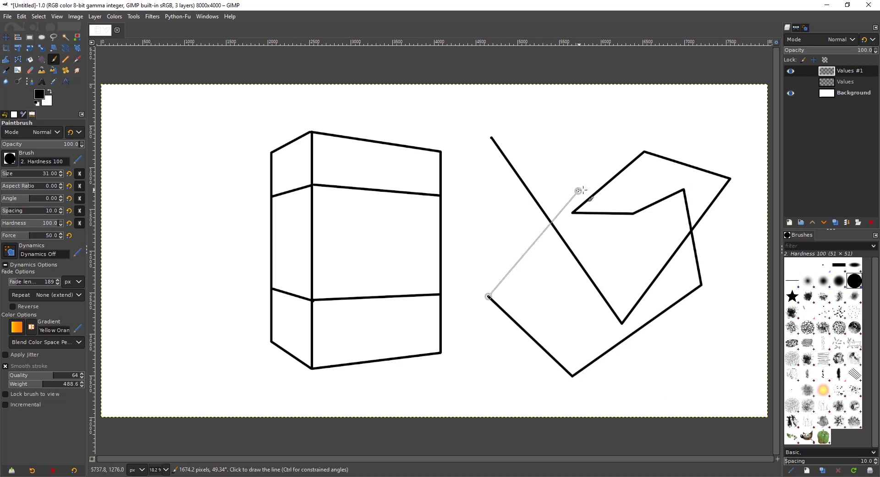
right_click(590, 181)
left_click(580, 185)
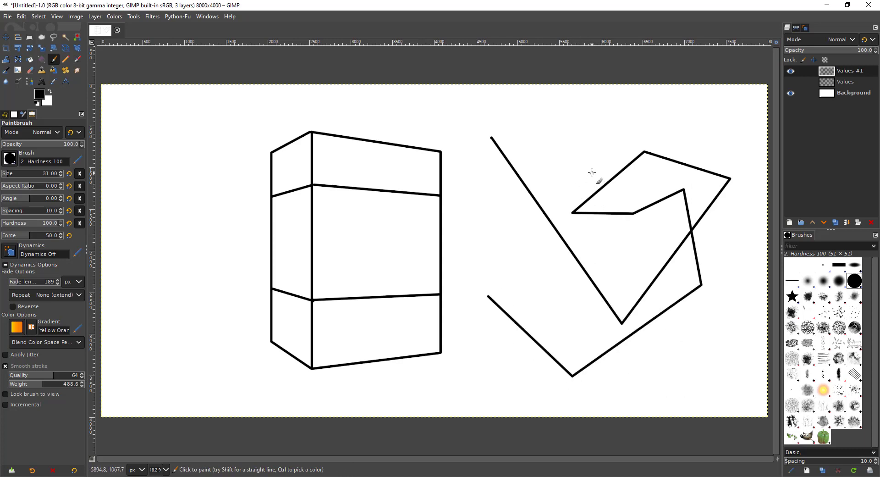
Step: Undo the last four lines of the zigzag chain, briefly switch to the Ink tool and return to the Paintbrush
key("ctrl+z")
key("ctrl+z")
key("ctrl+z")
key("ctrl+z")
key("k")
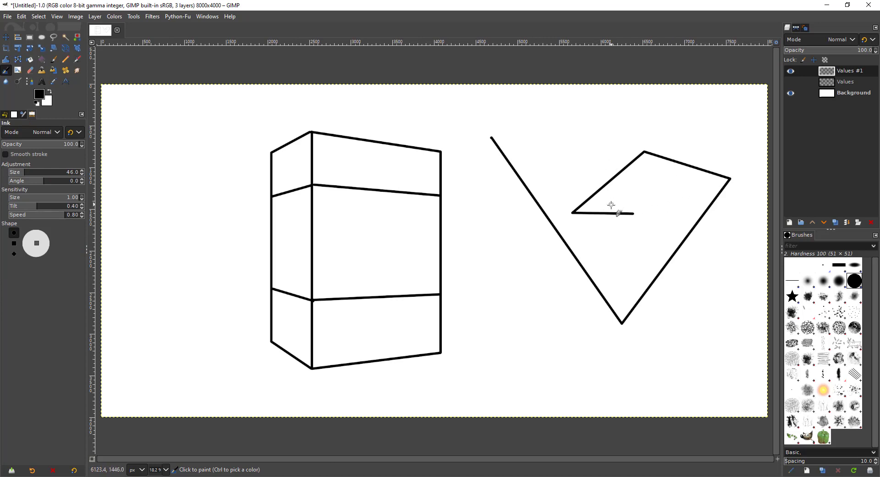
key("p")
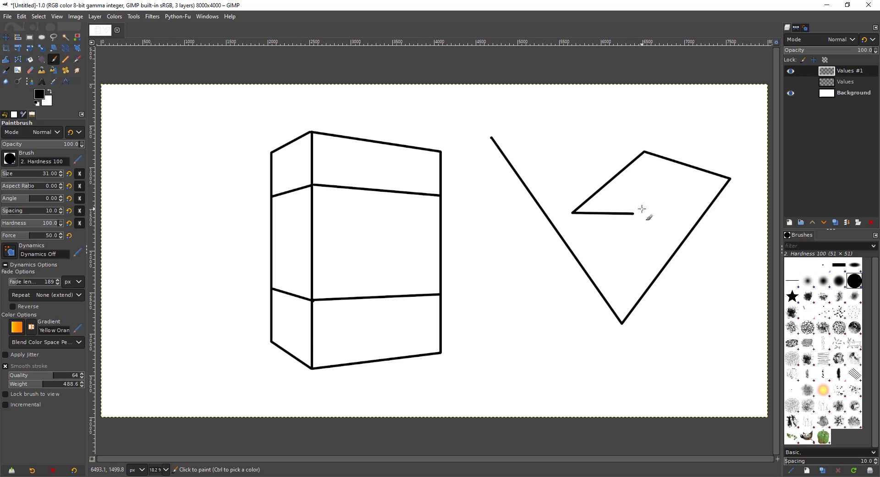
Step: Continue the chain from the free end of the short horizontal line with five connected straight black lines crossing the existing ones
left_click(674, 188)
key("ctrl+z")
left_click(684, 195, "shift")
left_click(711, 265, "shift")
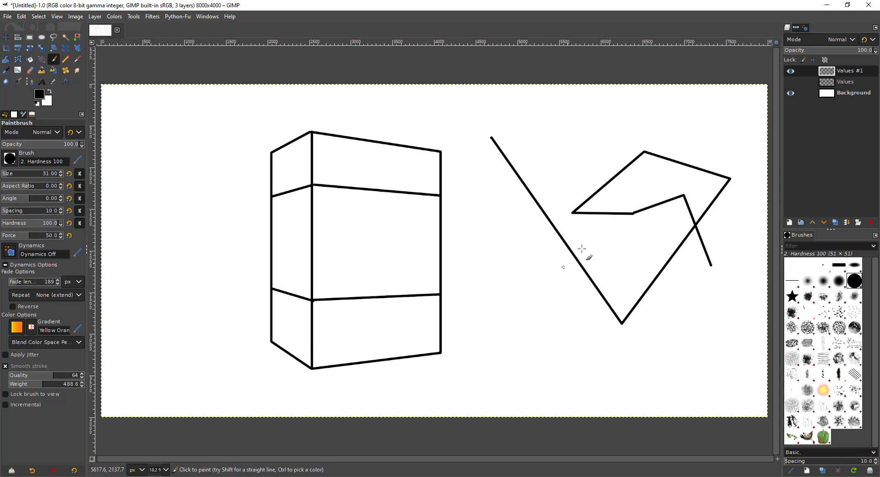
left_click(503, 272, "shift")
left_click(586, 134, "shift")
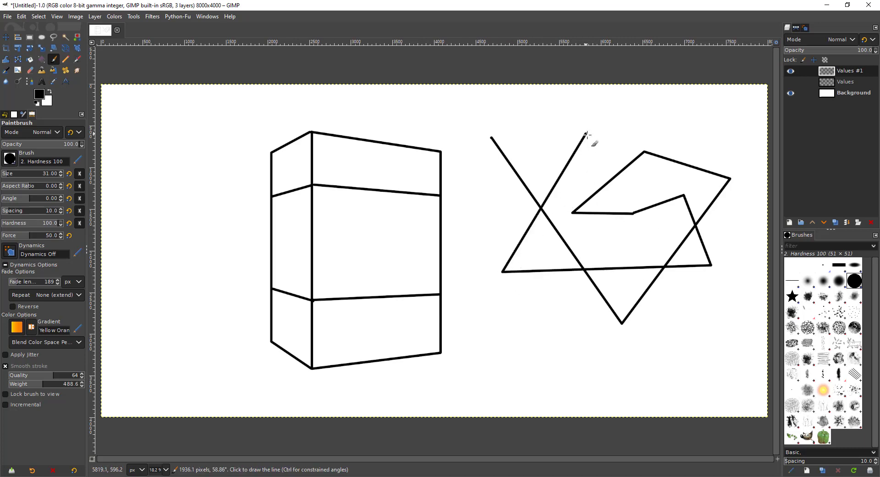
left_click(734, 209, "shift")
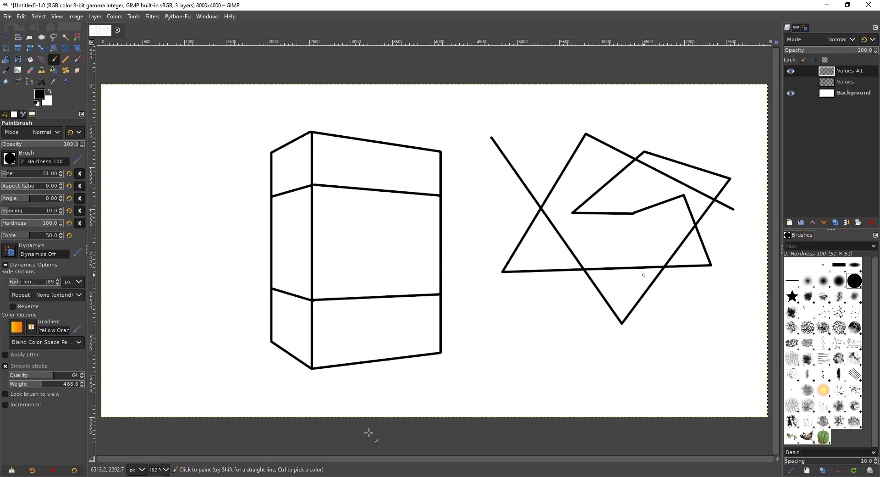
left_click(752, 476)
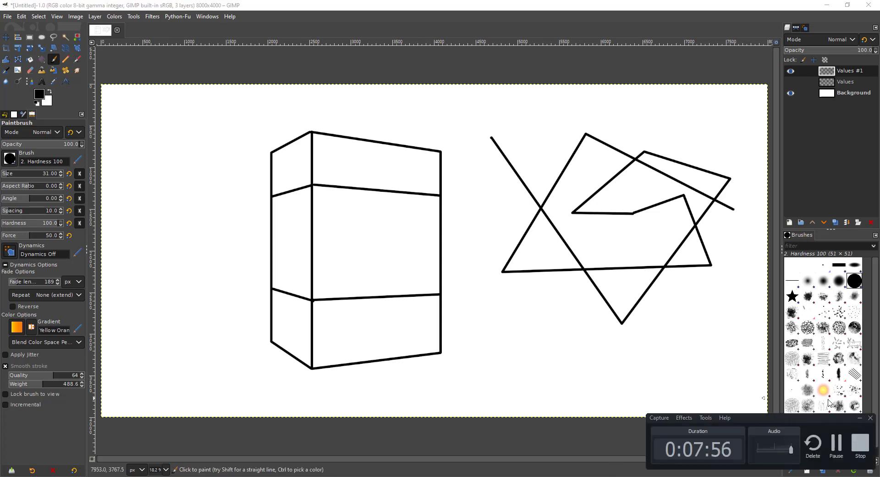